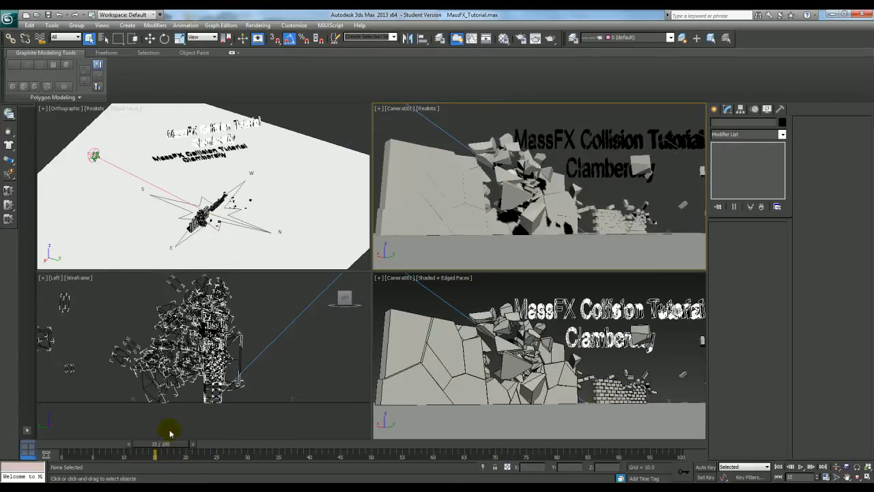
Scrub the timeline back to frame 11 to preview the wall collision animation
{"action": "left_click_drag", "start_coordinate": [166, 445], "coordinate": [131, 455]}
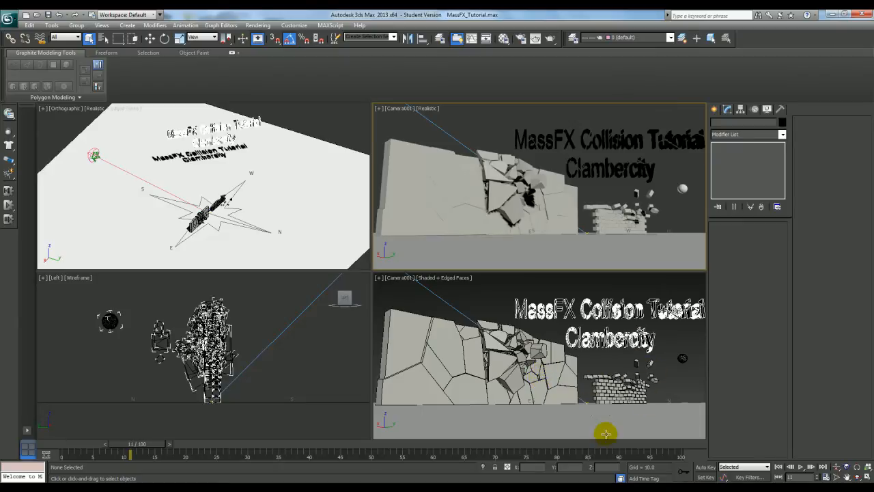
{"action": "mouse_move", "coordinate": [147, 447]}
{"action": "left_mouse_down"}
{"action": "mouse_move", "coordinate": [124, 449]}
{"action": "mouse_move", "coordinate": [225, 448]}
{"action": "mouse_move", "coordinate": [154, 446]}
{"action": "left_mouse_up"}
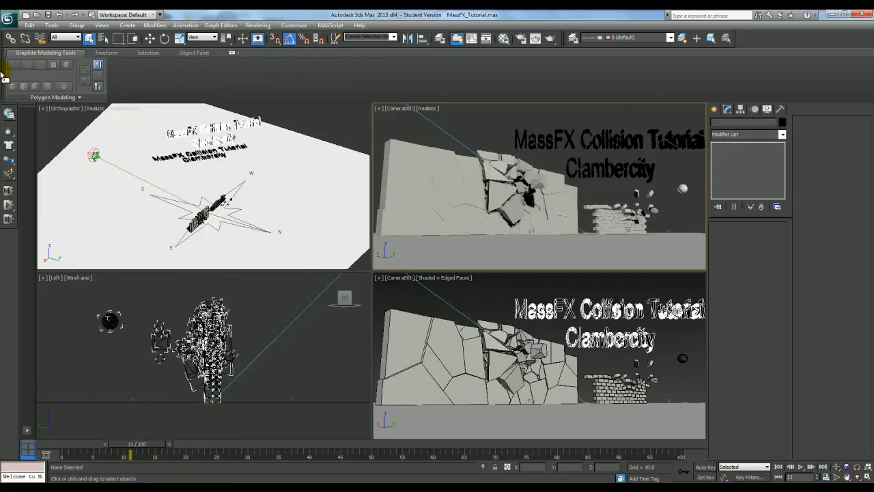
Reset the scene to an empty default setup and confirm the reset
{"action": "left_click", "coordinate": [8, 19]}
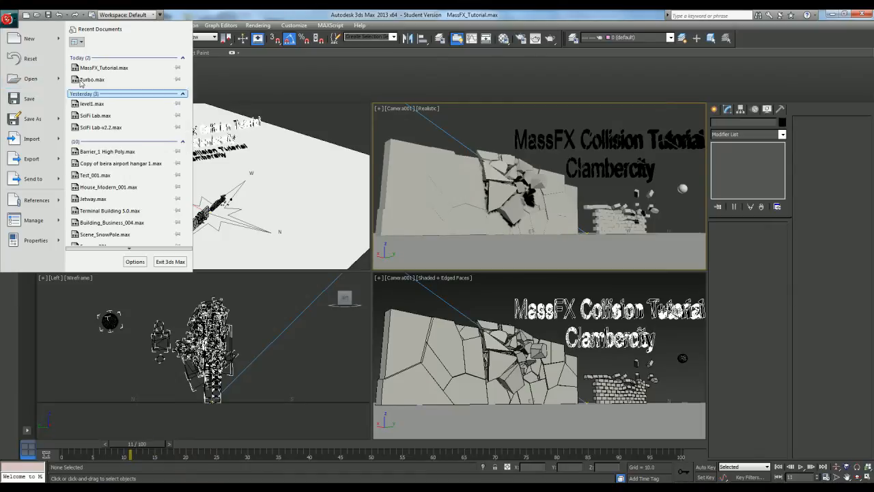
{"action": "left_click", "coordinate": [31, 58]}
{"action": "left_click", "coordinate": [8, 18]}
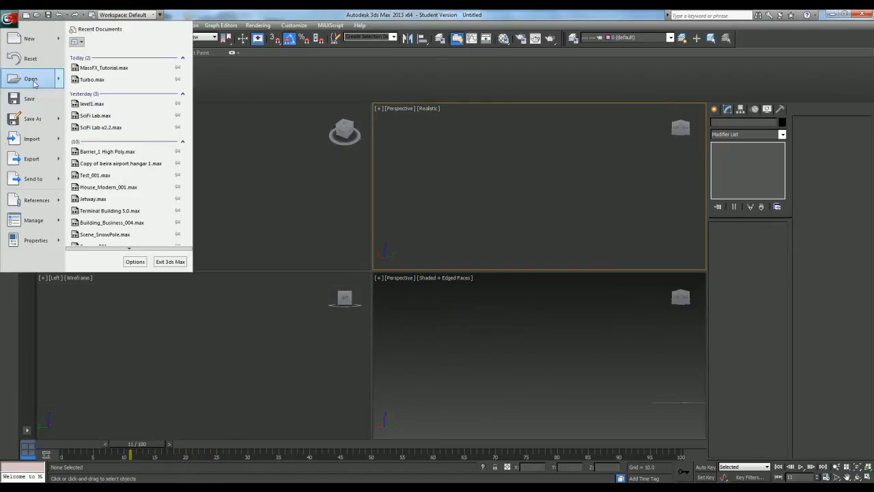
{"action": "left_click", "coordinate": [31, 59]}
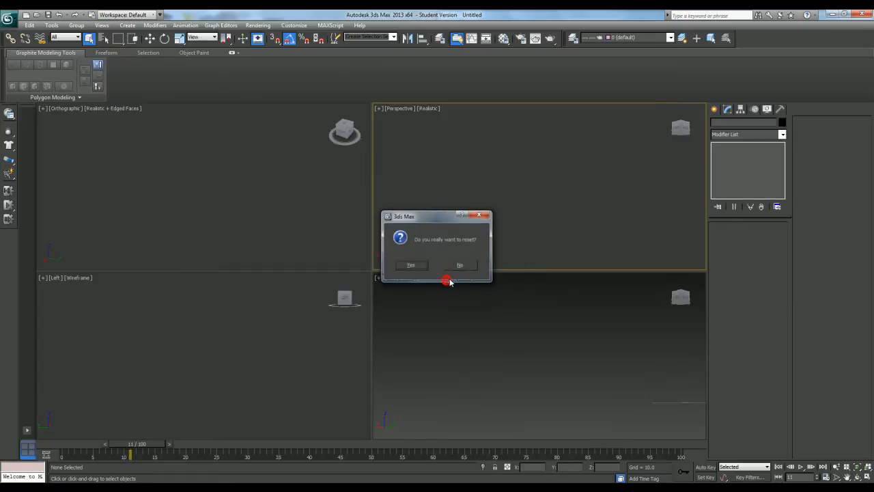
{"action": "left_click", "coordinate": [418, 265]}
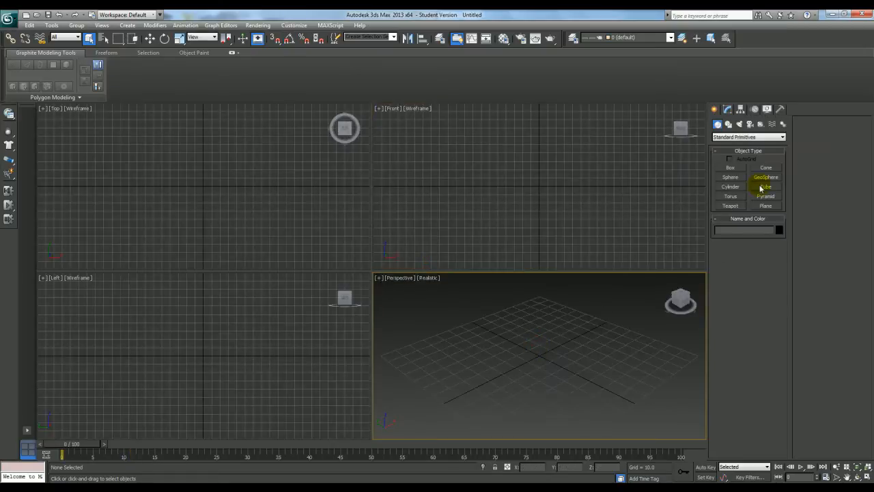
Draw a ground plane about 161 by 161 units in the perspective view and maximize that view
{"action": "left_click", "coordinate": [776, 206]}
{"action": "left_click_drag", "start_coordinate": [544, 289], "coordinate": [588, 373]}
{"action": "right_click", "coordinate": [590, 355]}
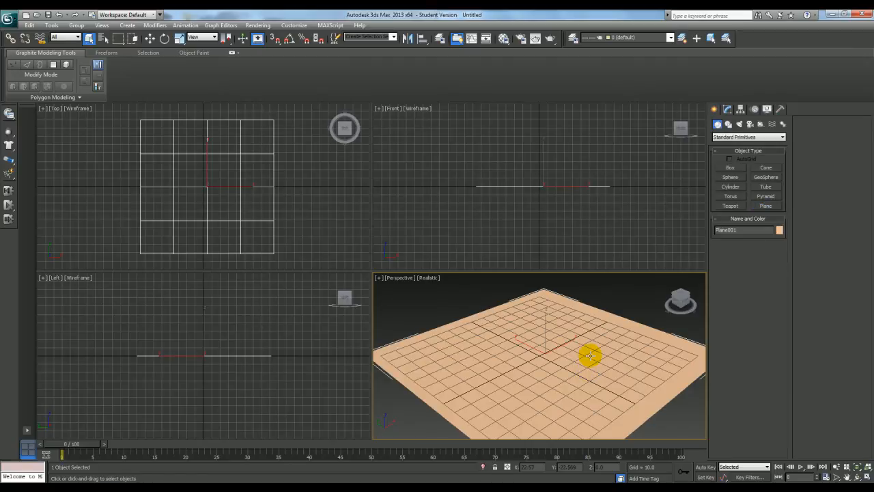
{"action": "key", "text": "alt+w"}
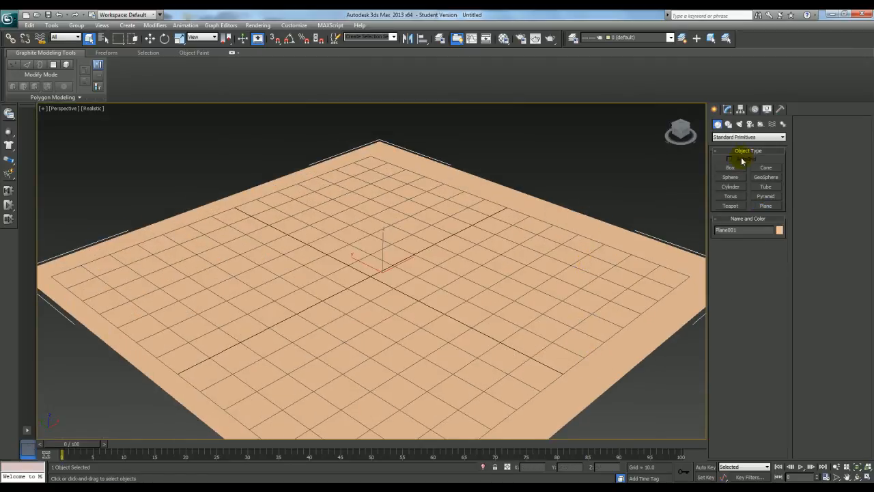
Set the plane's length and width to 500 with 1 length and 1 width segment, and hide the grid
{"action": "left_click", "coordinate": [728, 109]}
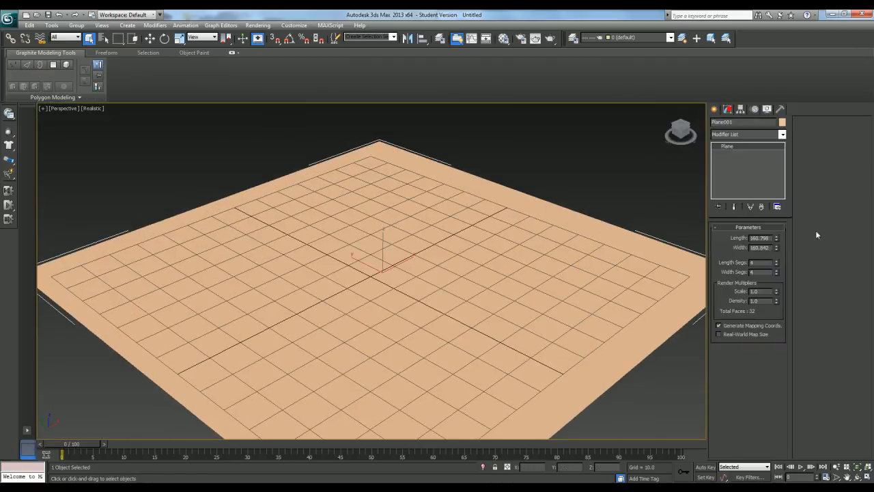
{"action": "type", "text": "500"}
{"action": "key", "text": "Return"}
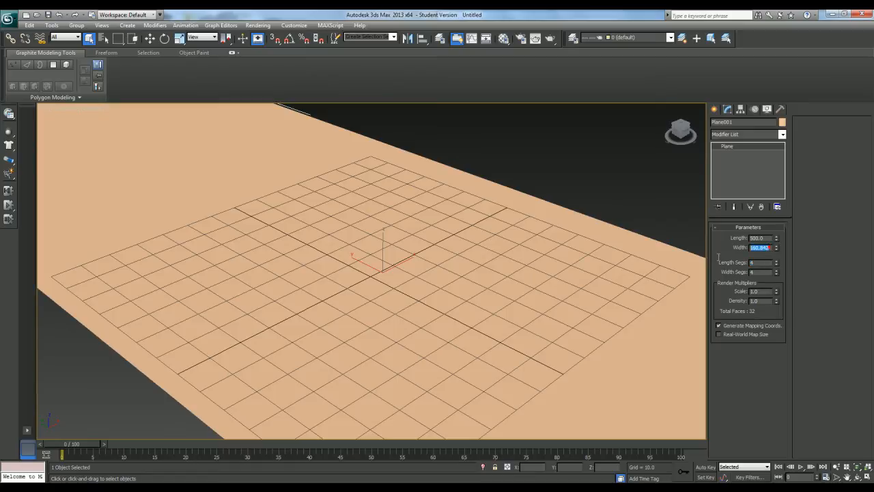
{"action": "type", "text": "500"}
{"action": "key", "text": "Return"}
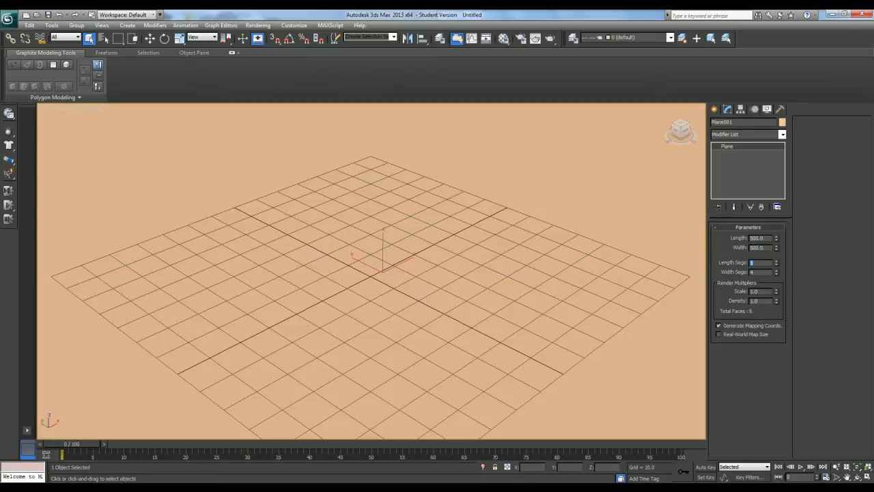
{"action": "scroll", "coordinate": [571, 250], "scroll_direction": "down", "scroll_amount": 5}
{"action": "right_click", "coordinate": [544, 199]}
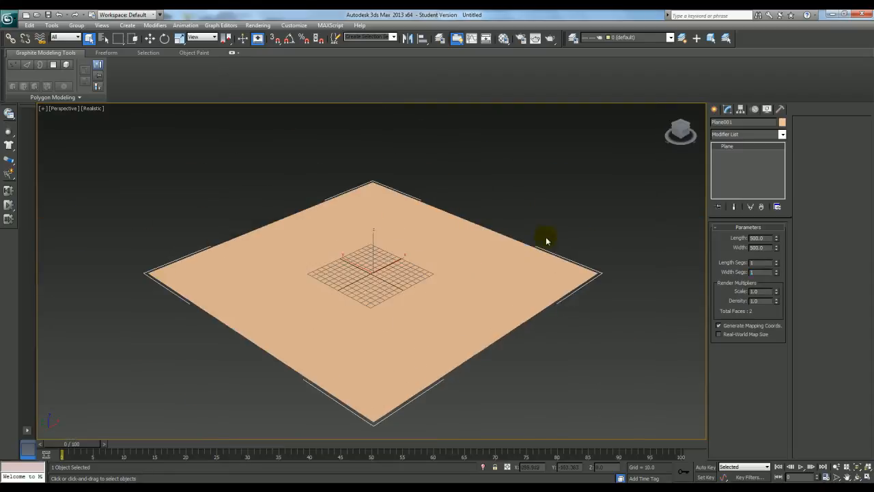
{"action": "left_click", "coordinate": [454, 232]}
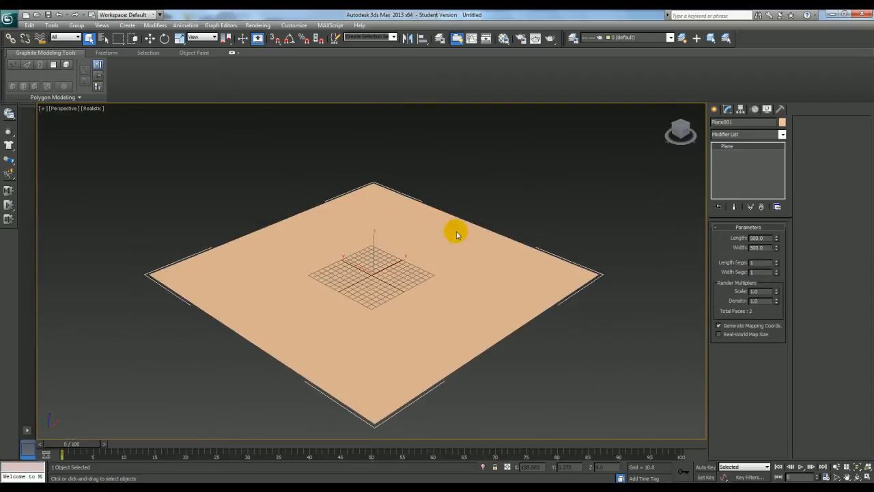
{"action": "left_click", "coordinate": [334, 292]}
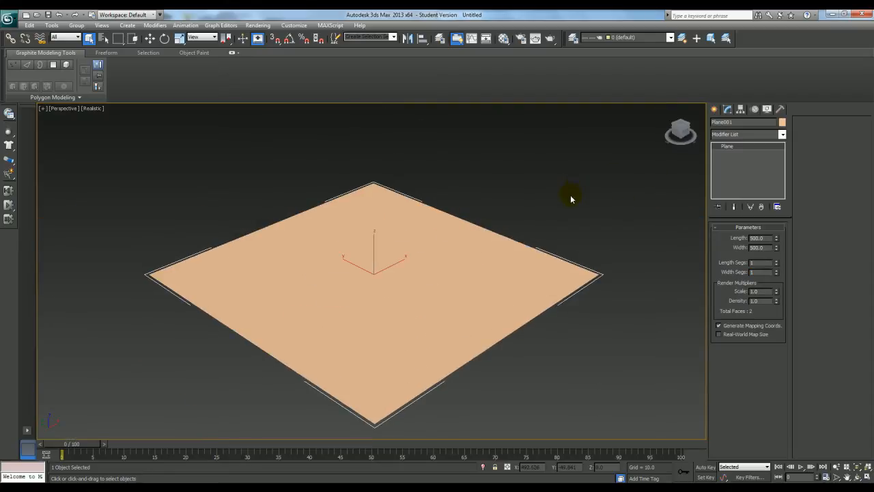
Draw a box on the plane about 6.3 long, 12.2 wide and 6 units high as a brick
{"action": "left_click", "coordinate": [714, 109]}
{"action": "left_click", "coordinate": [730, 167]}
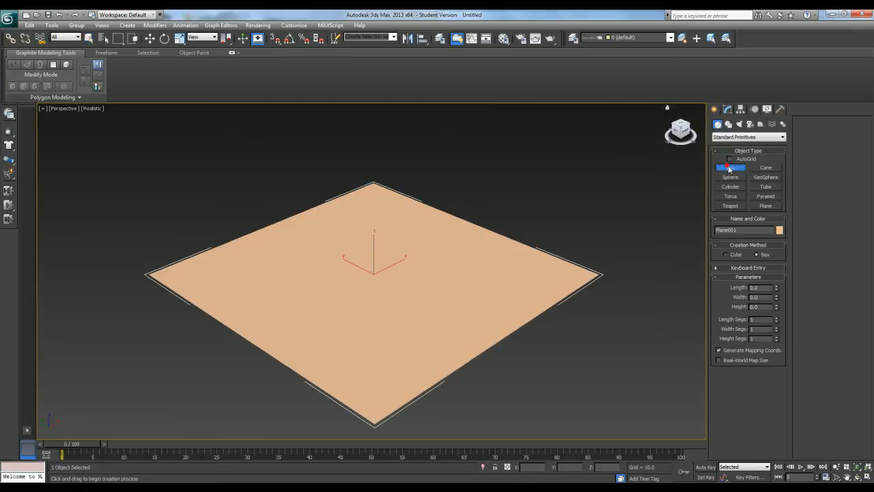
{"action": "middle_click_drag", "start_coordinate": [475, 244], "coordinate": [483, 251]}
{"action": "scroll", "coordinate": [471, 255], "scroll_direction": "up", "scroll_amount": 3}
{"action": "scroll", "coordinate": [369, 296], "scroll_direction": "up", "scroll_amount": 2}
{"action": "middle_click_drag", "start_coordinate": [373, 298], "coordinate": [397, 253]}
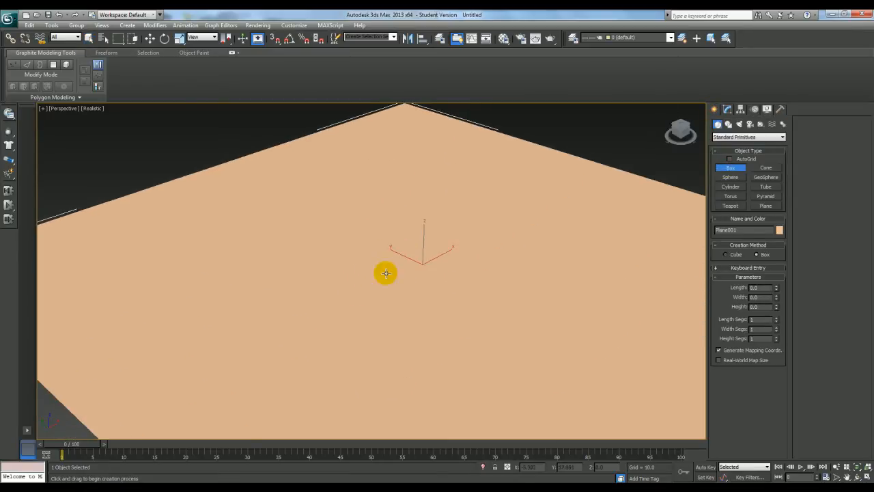
{"action": "mouse_move", "coordinate": [352, 291]}
{"action": "left_mouse_down"}
{"action": "mouse_move", "coordinate": [335, 307]}
{"action": "mouse_move", "coordinate": [342, 299]}
{"action": "left_mouse_up"}
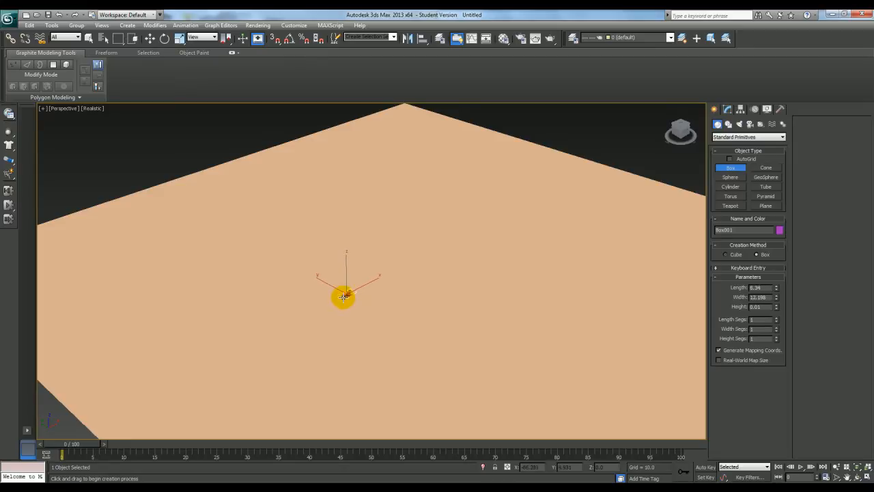
{"action": "key", "text": "z"}
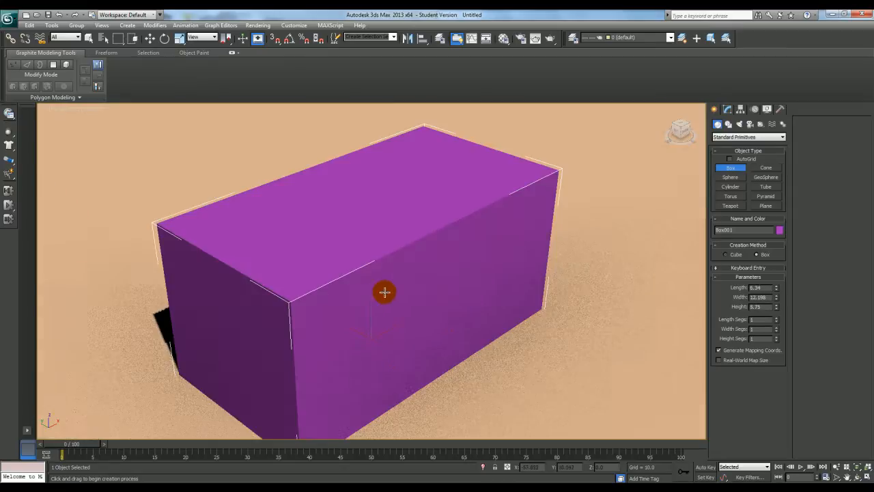
{"action": "middle_click_drag", "start_coordinate": [375, 297], "coordinate": [525, 291], "text": "alt"}
{"action": "scroll", "coordinate": [404, 285], "scroll_direction": "down", "scroll_amount": 4}
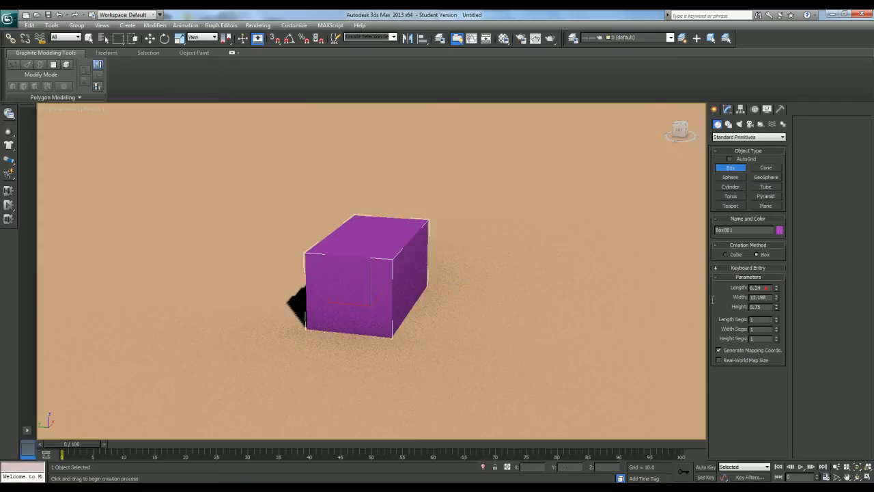
Set the box's length to 6, width to 12 and height to 6
{"action": "key", "text": "Return"}
{"action": "type", "text": "12"}
{"action": "key", "text": "Return"}
{"action": "middle_click_drag", "start_coordinate": [510, 214], "coordinate": [410, 247], "text": "alt"}
{"action": "scroll", "coordinate": [408, 245], "scroll_direction": "down", "scroll_amount": 3}
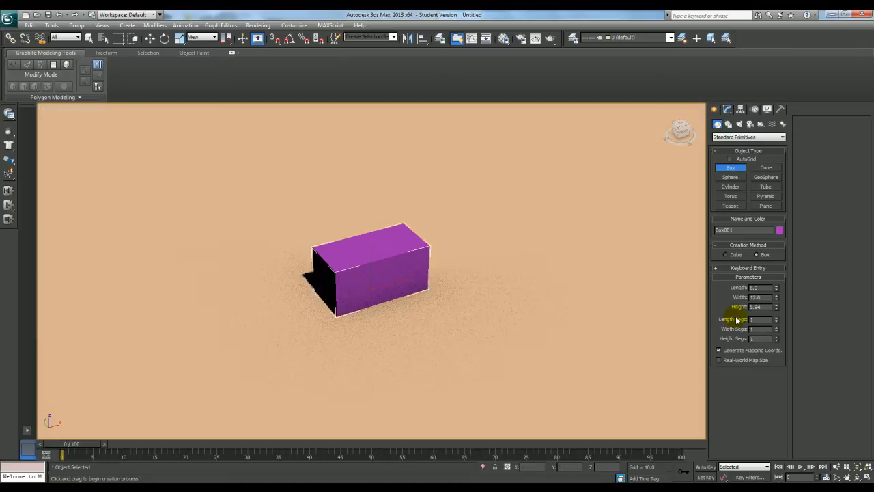
{"action": "type", "text": "6"}
{"action": "key", "text": "Return"}
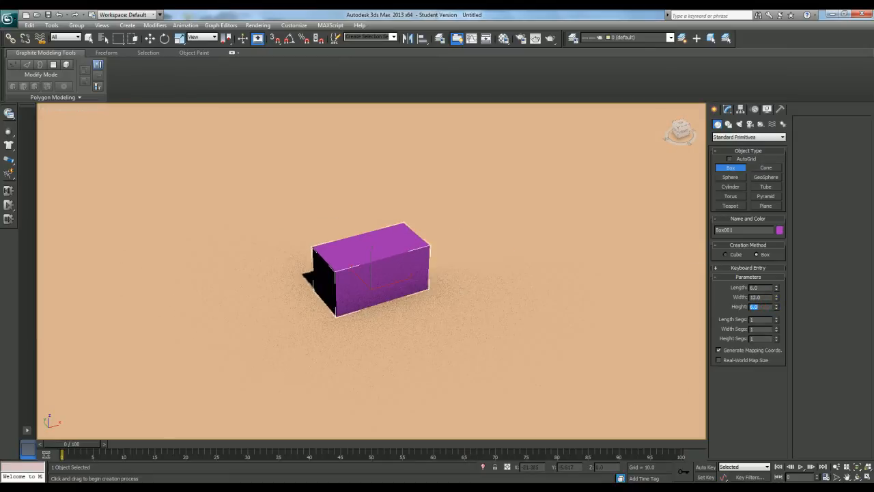
Change the perspective view's shading to Shaded and end box creation
{"action": "left_click", "coordinate": [93, 113]}
{"action": "left_click", "coordinate": [135, 130]}
{"action": "right_click", "coordinate": [482, 225]}
{"action": "left_click", "coordinate": [482, 224]}
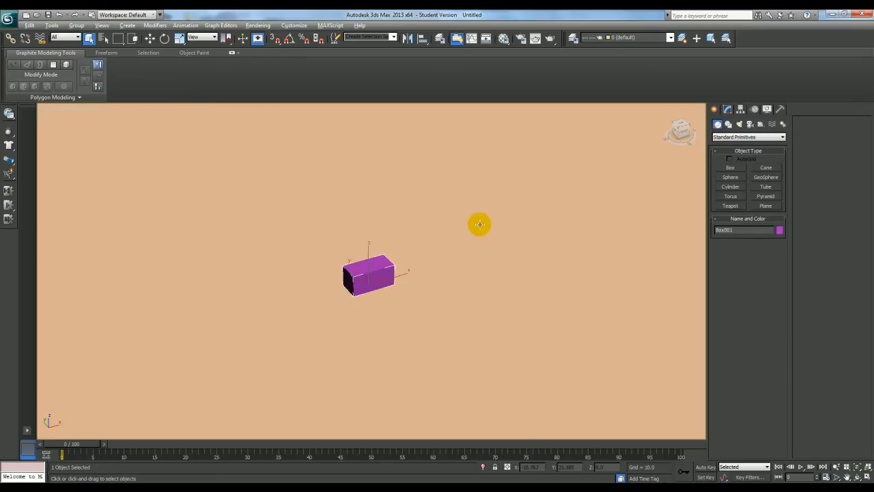
Maximize the Front view and frame the selected box in it
{"action": "key", "text": "alt+w"}
{"action": "left_click", "coordinate": [254, 215]}
{"action": "left_click", "coordinate": [449, 210]}
{"action": "key", "text": "alt+w"}
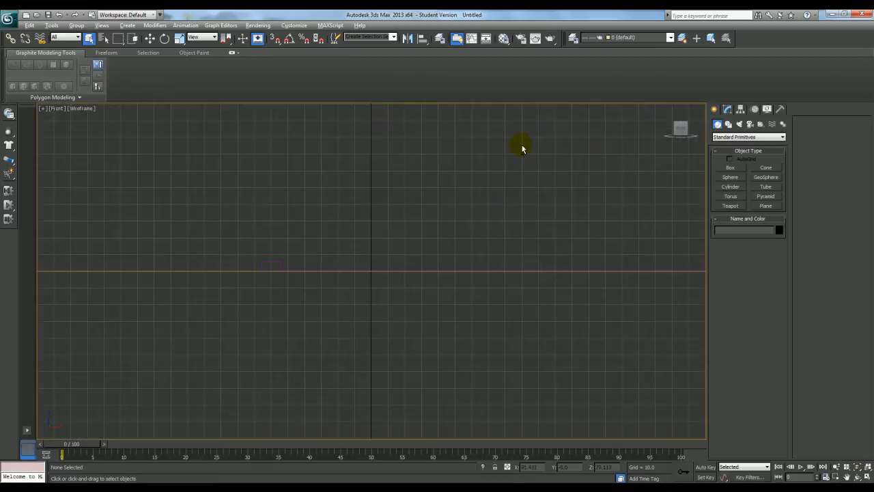
{"action": "left_click_drag", "start_coordinate": [244, 268], "coordinate": [242, 271]}
{"action": "middle_click_drag", "start_coordinate": [311, 268], "coordinate": [336, 259]}
{"action": "key", "text": "z"}
Clone the box about 12.15 units along X with 9 copies to form a row of slightly spaced bricks
{"action": "key", "text": "w"}
{"action": "middle_click_drag", "start_coordinate": [476, 289], "coordinate": [392, 282]}
{"action": "scroll", "coordinate": [433, 284], "scroll_direction": "down", "scroll_amount": 3}
{"action": "key", "text": "x"}
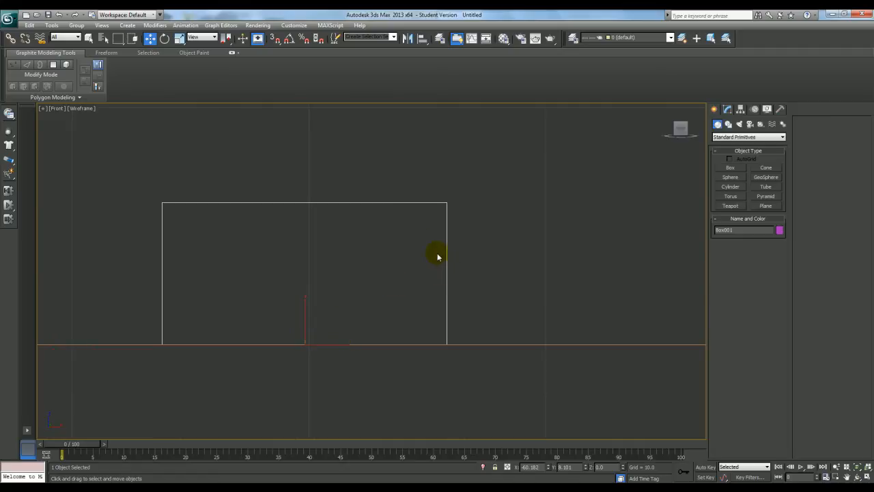
{"action": "middle_click_drag", "start_coordinate": [404, 296], "coordinate": [380, 301]}
{"action": "scroll", "coordinate": [362, 316], "scroll_direction": "down", "scroll_amount": 2}
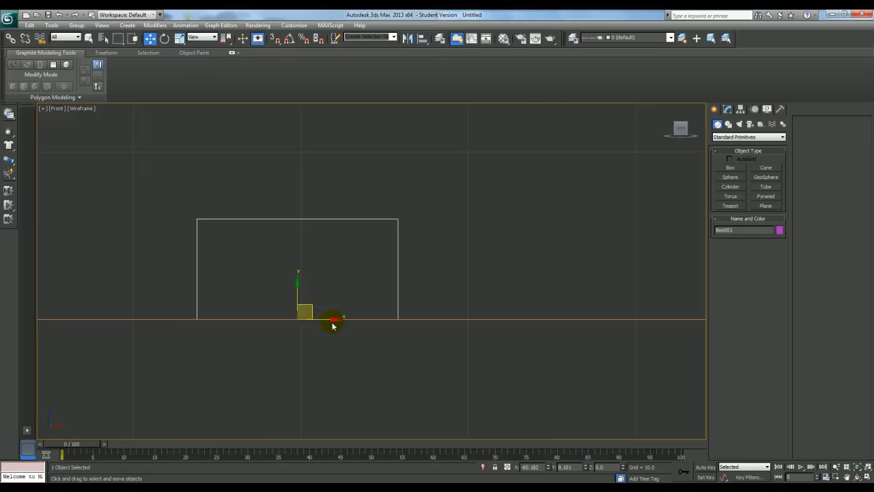
{"action": "mouse_move", "coordinate": [327, 322]}
{"action": "left_mouse_down", "text": "shift"}
{"action": "mouse_move", "coordinate": [438, 318]}
{"action": "mouse_move", "coordinate": [531, 301]}
{"action": "left_mouse_up", "text": "shift"}
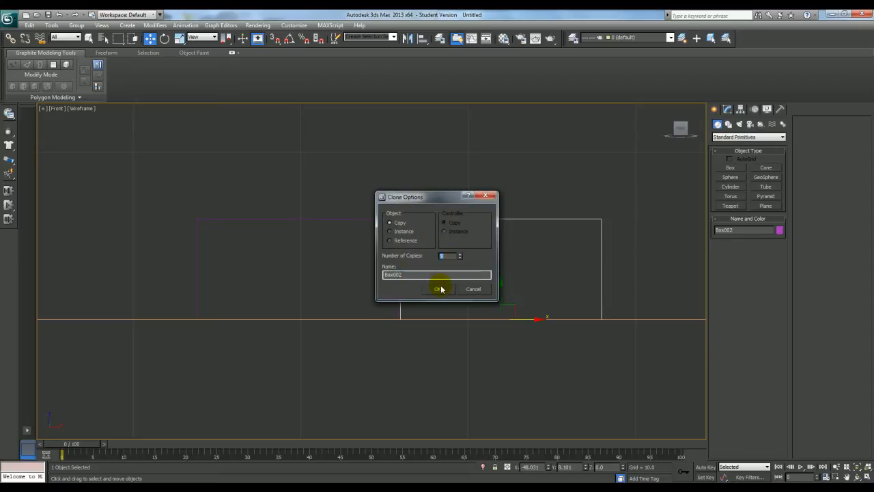
{"action": "left_click", "coordinate": [441, 287]}
{"action": "scroll", "coordinate": [416, 296], "scroll_direction": "down", "scroll_amount": 8}
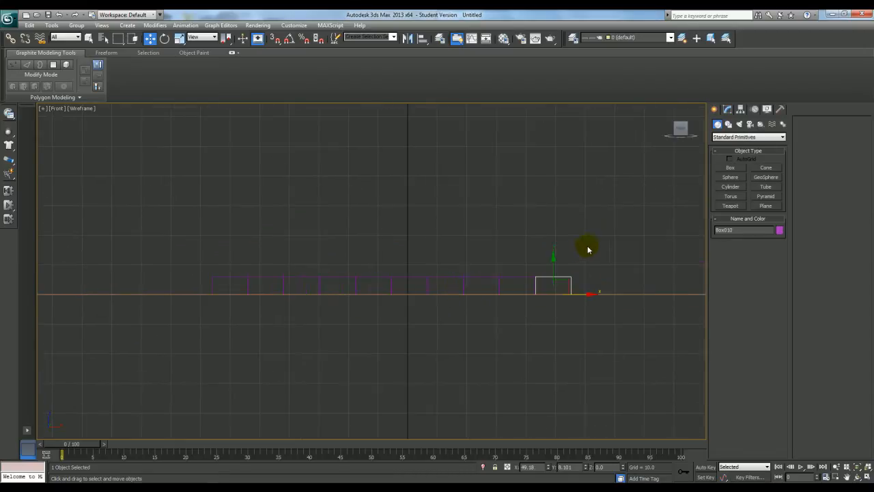
Copy the whole row of boxes up one course, offset sideways by half a brick
{"action": "left_click_drag", "start_coordinate": [220, 292], "coordinate": [204, 290]}
{"action": "scroll", "coordinate": [414, 303], "scroll_direction": "up", "scroll_amount": 8}
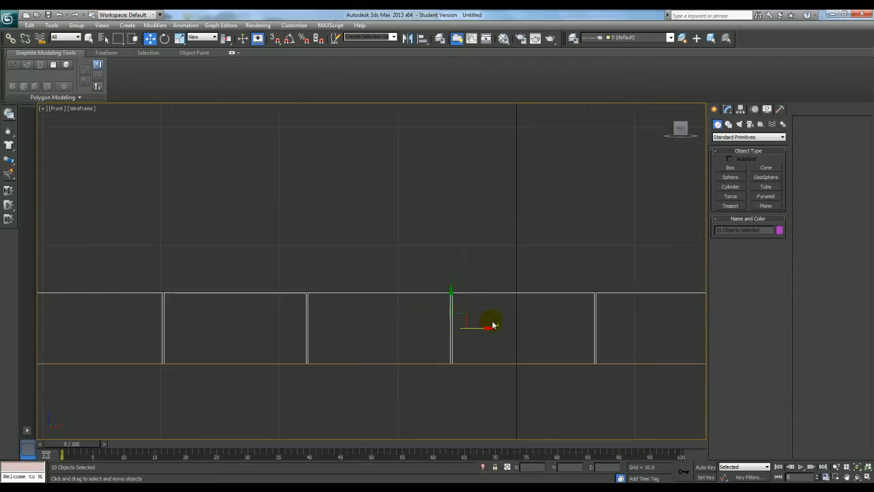
{"action": "mouse_move", "coordinate": [452, 305]}
{"action": "left_mouse_down", "text": "shift"}
{"action": "mouse_move", "coordinate": [467, 232]}
{"action": "mouse_move", "coordinate": [463, 262]}
{"action": "mouse_move", "coordinate": [407, 262]}
{"action": "left_mouse_up", "text": "shift"}
{"action": "left_click", "coordinate": [436, 290]}
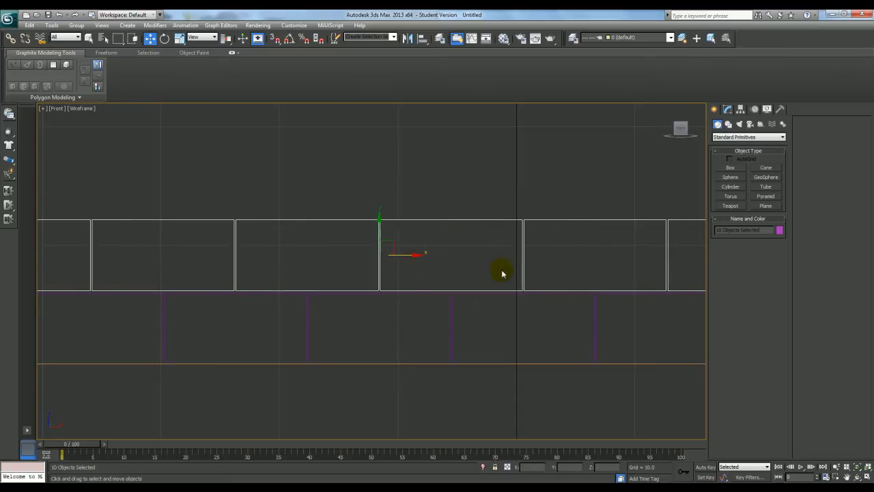
Clone both brick rows upward with 3 copies to build the wall, and restore the four-view layout
{"action": "scroll", "coordinate": [502, 273], "scroll_direction": "down", "scroll_amount": 4}
{"action": "left_click_drag", "start_coordinate": [115, 292], "coordinate": [116, 291]}
{"action": "scroll", "coordinate": [447, 276], "scroll_direction": "up", "scroll_amount": 5}
{"action": "left_click_drag", "start_coordinate": [403, 307], "coordinate": [405, 102], "text": "shift"}
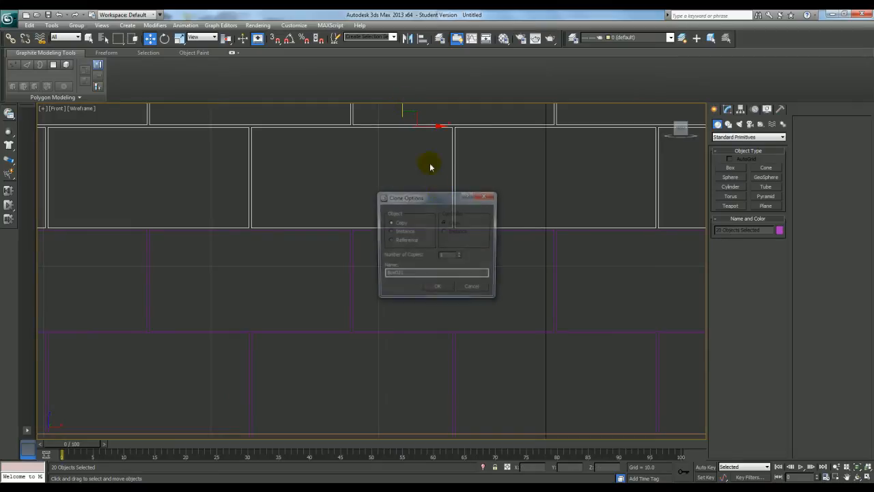
{"action": "left_click", "coordinate": [438, 289]}
{"action": "scroll", "coordinate": [428, 257], "scroll_direction": "down", "scroll_amount": 5}
{"action": "key", "text": "alt+w"}
{"action": "scroll", "coordinate": [490, 319], "scroll_direction": "down", "scroll_amount": 3}
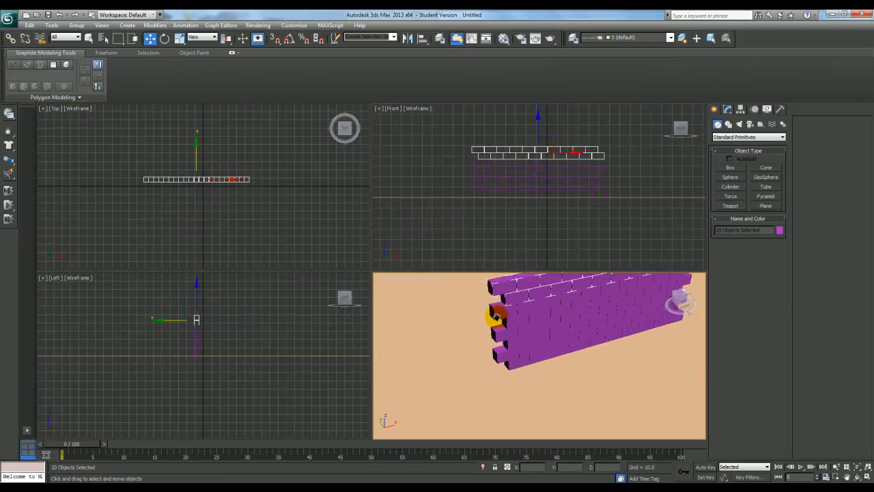
Create a small sphere on the wall's front face using AutoGrid
{"action": "left_click", "coordinate": [731, 177]}
{"action": "scroll", "coordinate": [523, 324], "scroll_direction": "up", "scroll_amount": 6}
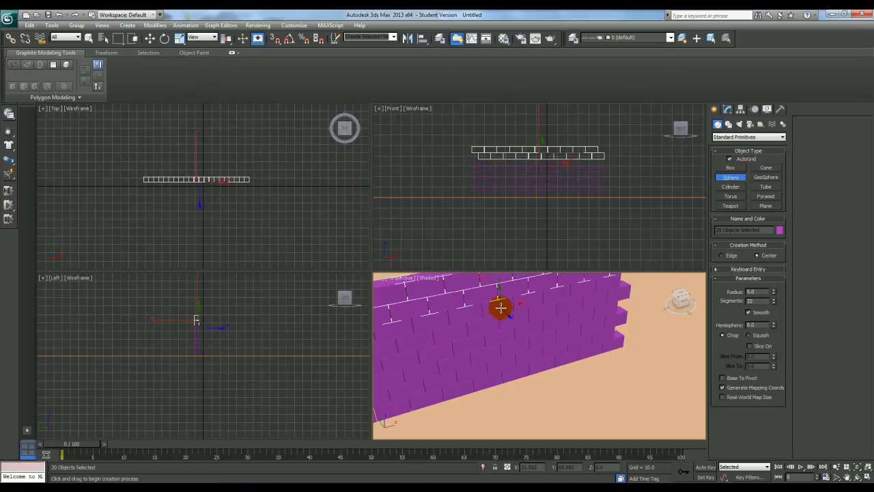
{"action": "left_click_drag", "start_coordinate": [496, 307], "coordinate": [509, 331]}
{"action": "key", "text": "w"}
Move the sphere away from the wall along the Y axis to about Y -101.9
{"action": "middle_click_drag", "start_coordinate": [494, 308], "coordinate": [468, 307], "text": "alt"}
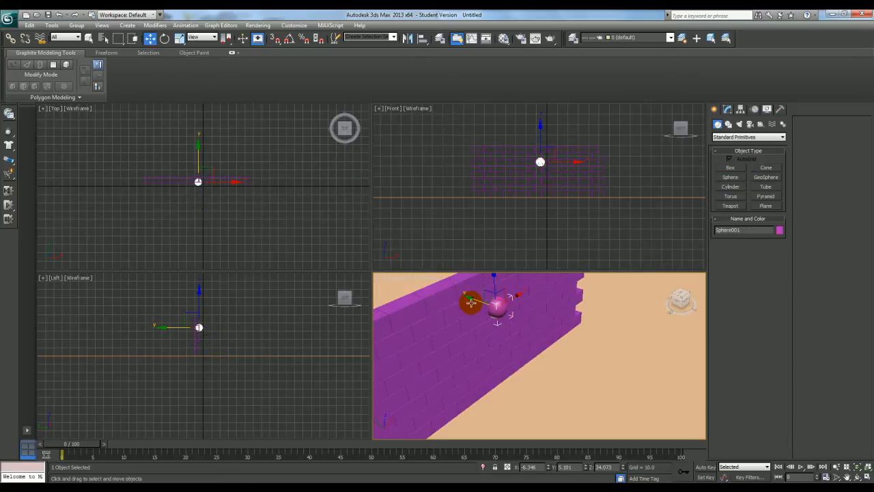
{"action": "left_click_drag", "start_coordinate": [474, 299], "coordinate": [607, 374]}
{"action": "scroll", "coordinate": [533, 363], "scroll_direction": "down", "scroll_amount": 10}
{"action": "middle_click_drag", "start_coordinate": [554, 362], "coordinate": [556, 357]}
{"action": "key", "text": "alt+w"}
{"action": "middle_click_drag", "start_coordinate": [373, 262], "coordinate": [382, 269]}
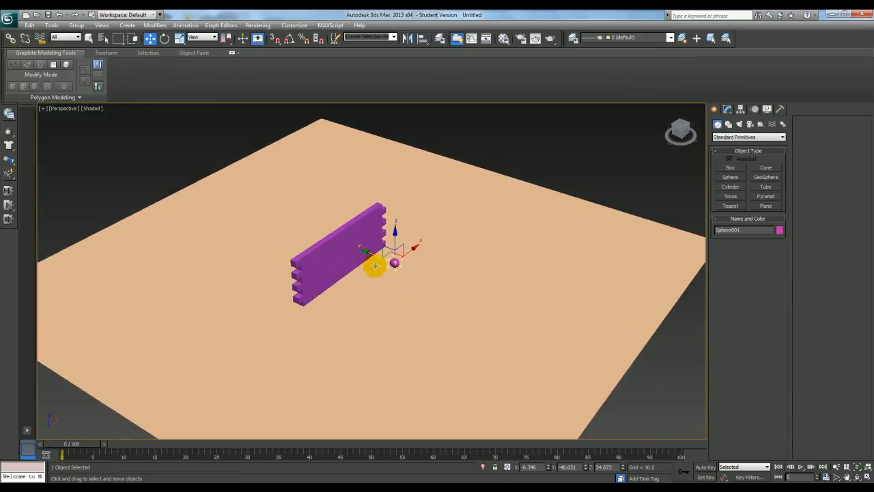
{"action": "left_click_drag", "start_coordinate": [369, 256], "coordinate": [421, 282]}
Animate the sphere with Auto Key so that at frame 20 it sits beyond the wall at about Y 136.9
{"action": "left_click", "coordinate": [189, 445]}
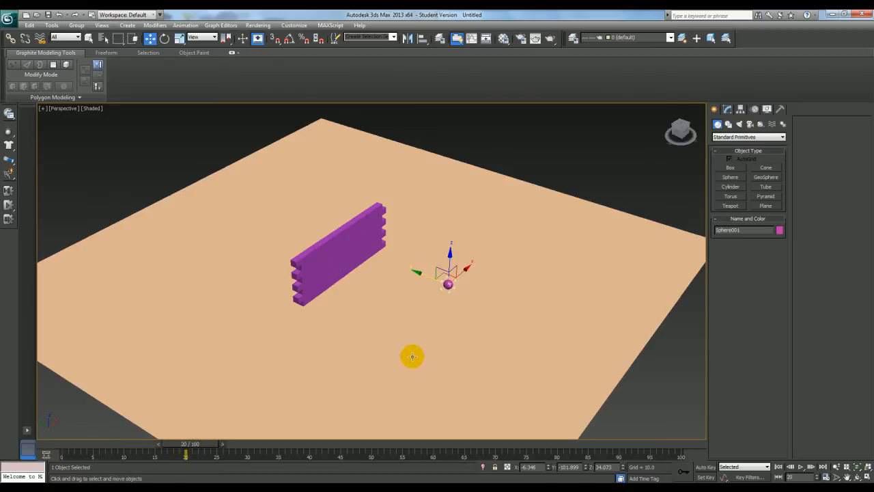
{"action": "left_click", "coordinate": [705, 467]}
{"action": "left_click_drag", "start_coordinate": [429, 278], "coordinate": [222, 220]}
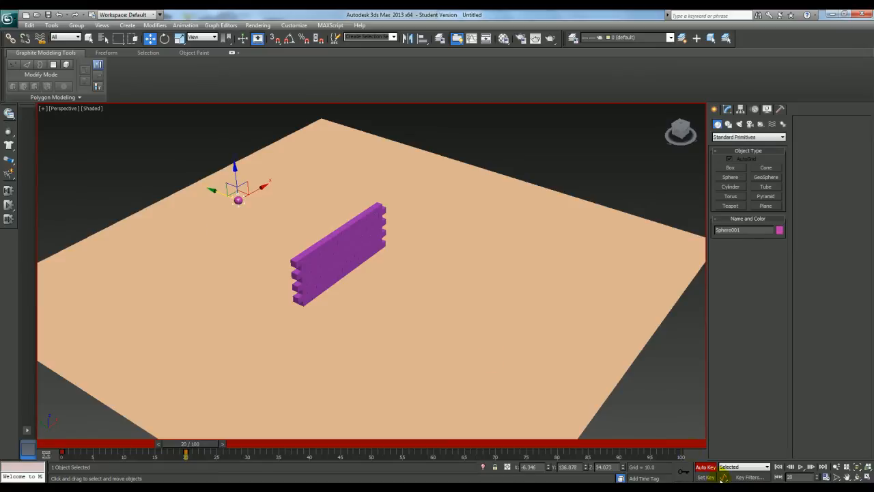
{"action": "left_click", "coordinate": [705, 467]}
Play back the sphere's animation from the start and return to frame 0
{"action": "left_click", "coordinate": [779, 466]}
{"action": "left_click", "coordinate": [804, 469]}
{"action": "left_click", "coordinate": [804, 468]}
{"action": "left_click_drag", "start_coordinate": [245, 449], "coordinate": [65, 450]}
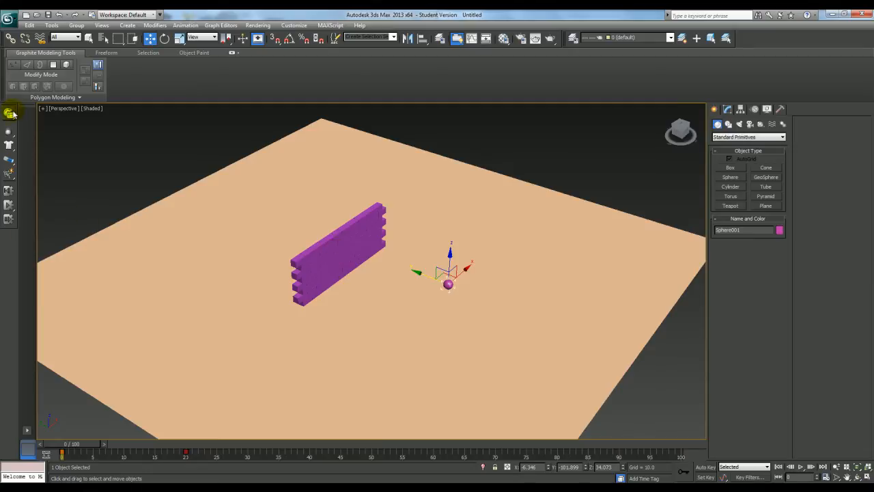
Undock and close the MassFX Toolbar, and display it again as a floating toolbar
{"action": "left_click_drag", "start_coordinate": [12, 109], "coordinate": [116, 145]}
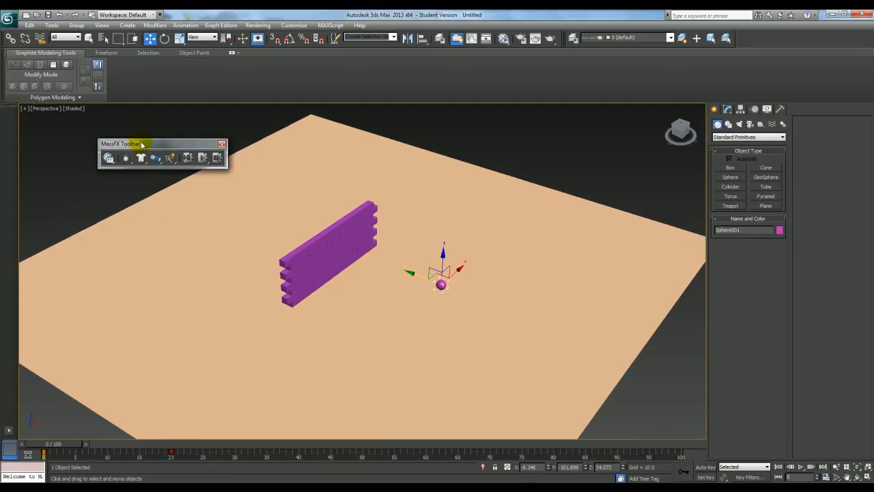
{"action": "left_click", "coordinate": [222, 145]}
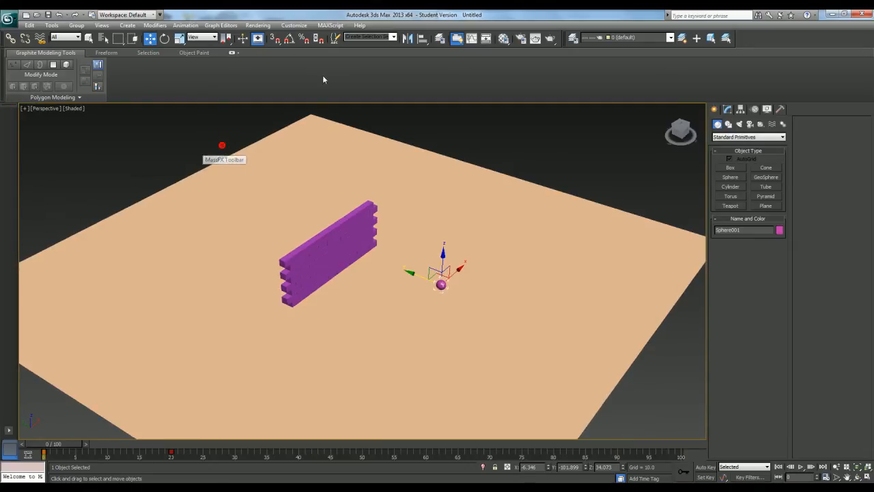
{"action": "right_click", "coordinate": [763, 31]}
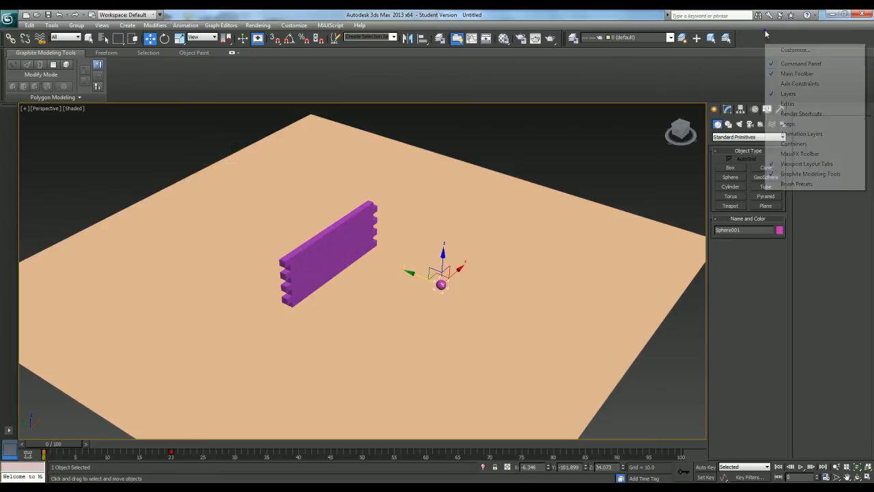
{"action": "left_click", "coordinate": [800, 154]}
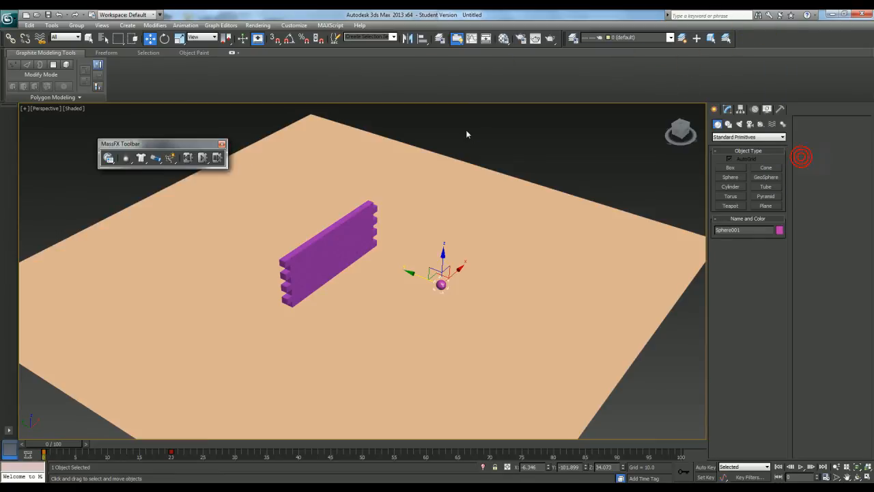
Look through the Show UI options and dock the MassFX Toolbar back in its original place
{"action": "left_click", "coordinate": [294, 26]}
{"action": "mouse_move", "coordinate": [318, 94]}
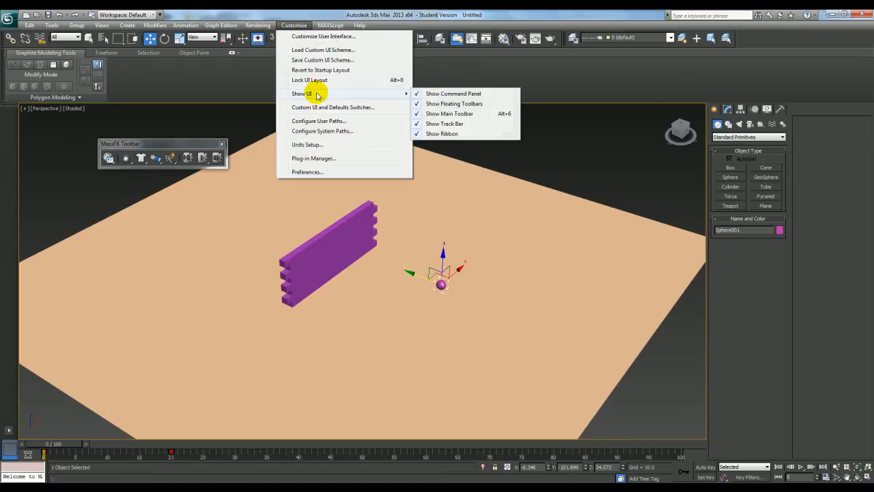
{"action": "left_click", "coordinate": [190, 148]}
{"action": "left_click_drag", "start_coordinate": [190, 148], "coordinate": [9, 135]}
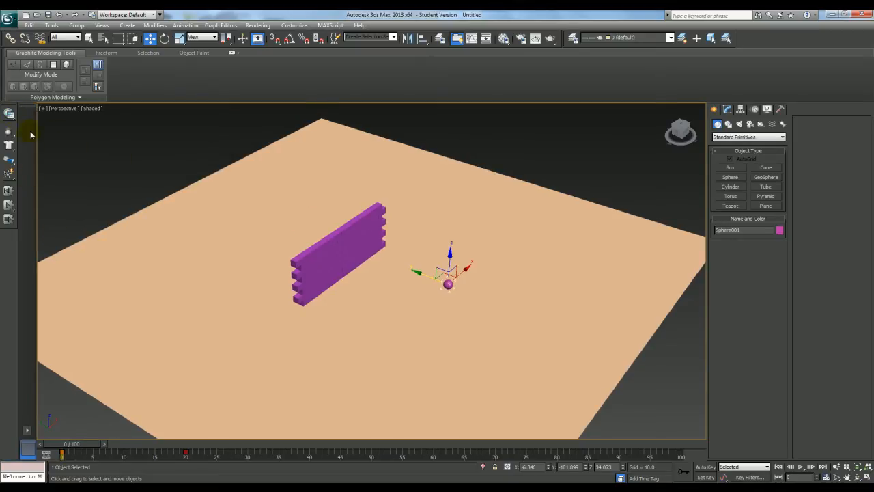
Make the sphere a kinematic MassFX rigid body with the Concrete physical material preset
{"action": "left_click_drag", "start_coordinate": [8, 133], "coordinate": [77, 151]}
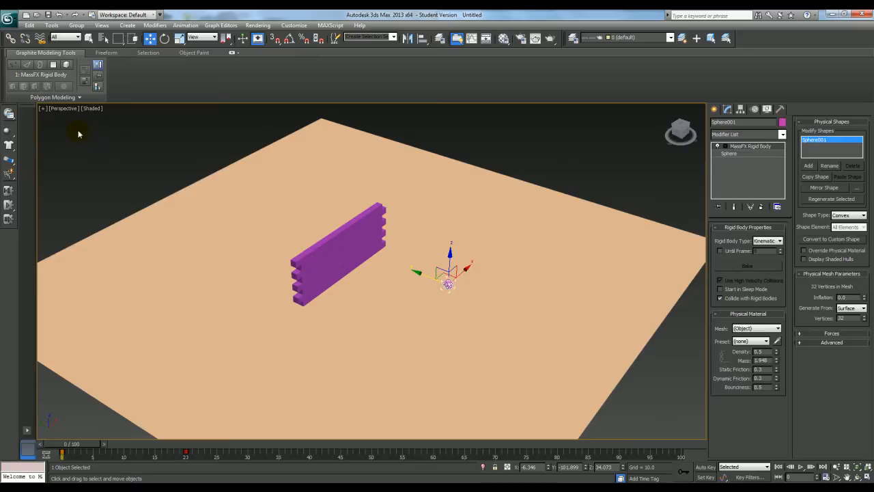
{"action": "left_click", "coordinate": [767, 340]}
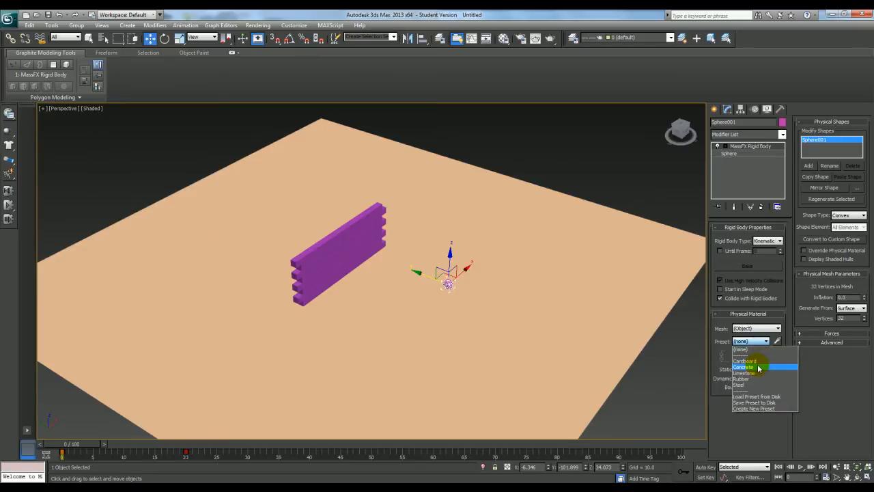
{"action": "left_click", "coordinate": [758, 368]}
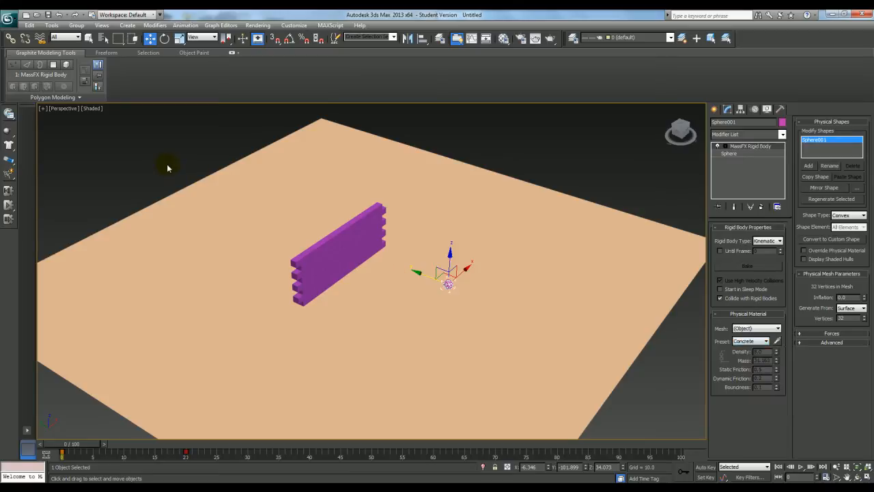
Make the ground plane a static rigid body and all the wall's bricks dynamic rigid bodies
{"action": "left_click", "coordinate": [427, 237]}
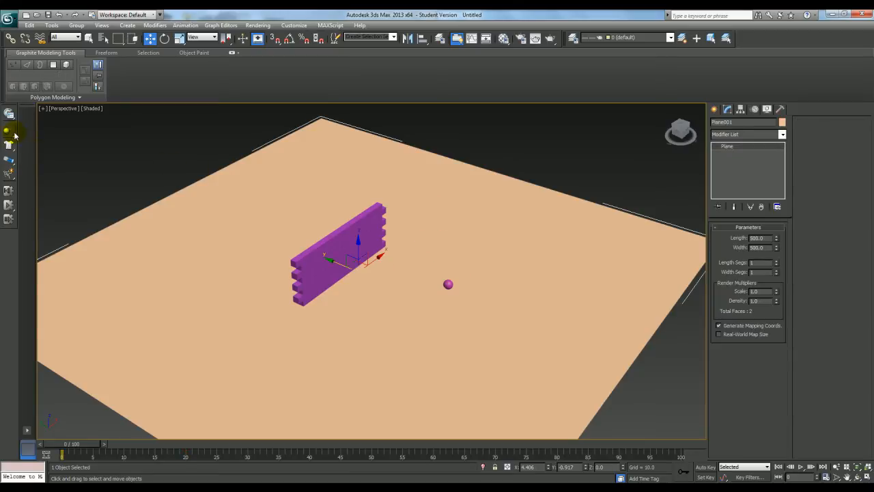
{"action": "left_click_drag", "start_coordinate": [7, 130], "coordinate": [84, 157]}
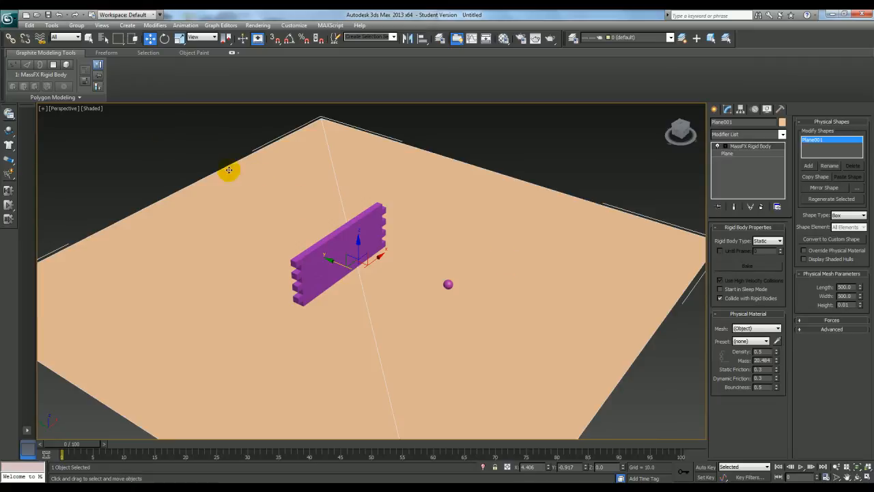
{"action": "middle_click_drag", "start_coordinate": [380, 242], "coordinate": [413, 224], "text": "alt"}
{"action": "left_click_drag", "start_coordinate": [421, 152], "coordinate": [259, 317]}
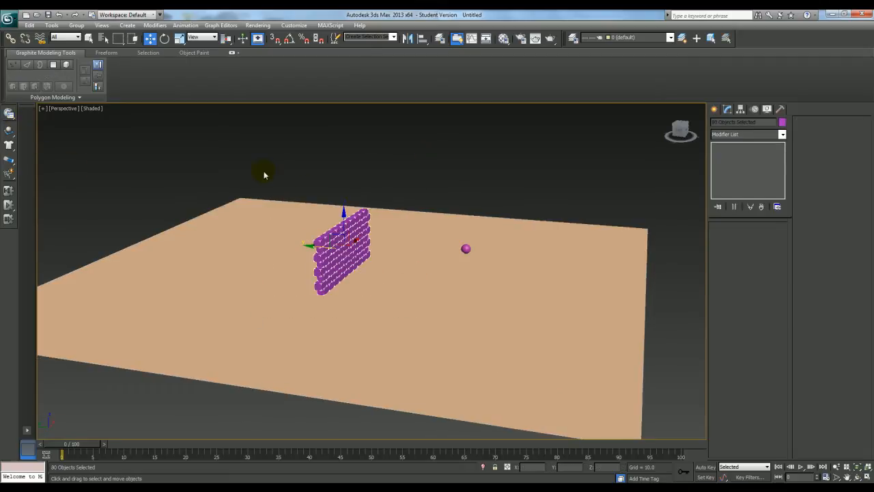
{"action": "left_click_drag", "start_coordinate": [11, 134], "coordinate": [93, 135]}
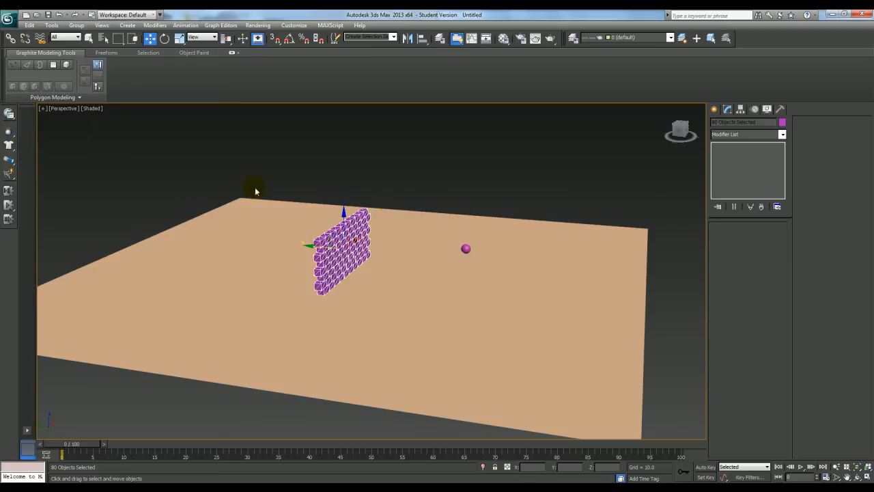
Assign the Cardboard physical material preset to all the bricks in MassFX Tools
{"action": "left_click", "coordinate": [9, 115]}
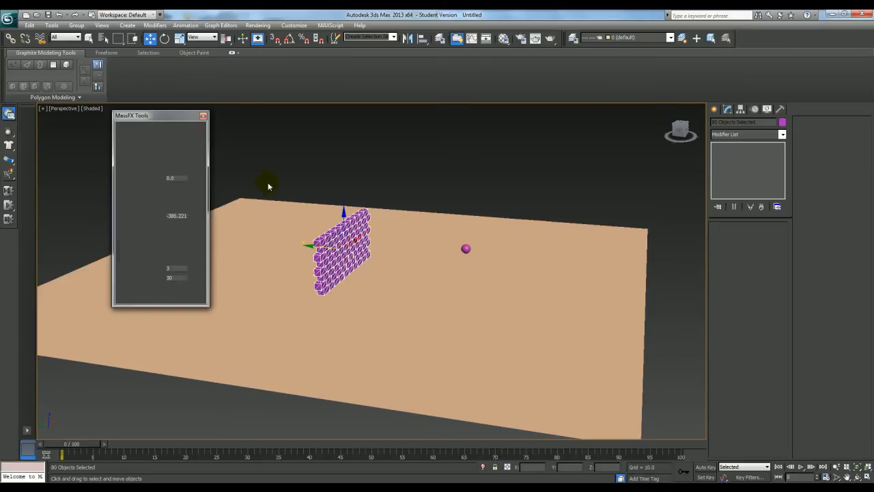
{"action": "left_click", "coordinate": [157, 134]}
{"action": "left_click", "coordinate": [175, 135]}
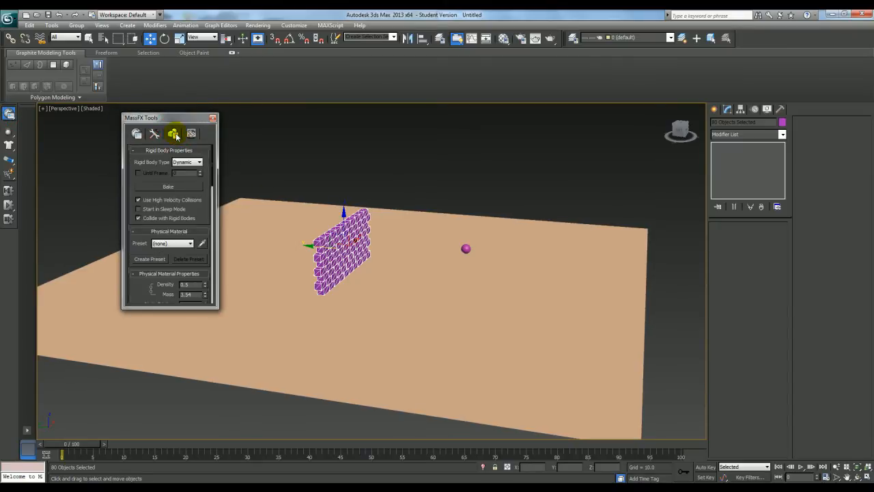
{"action": "left_click_drag", "start_coordinate": [200, 211], "coordinate": [199, 209]}
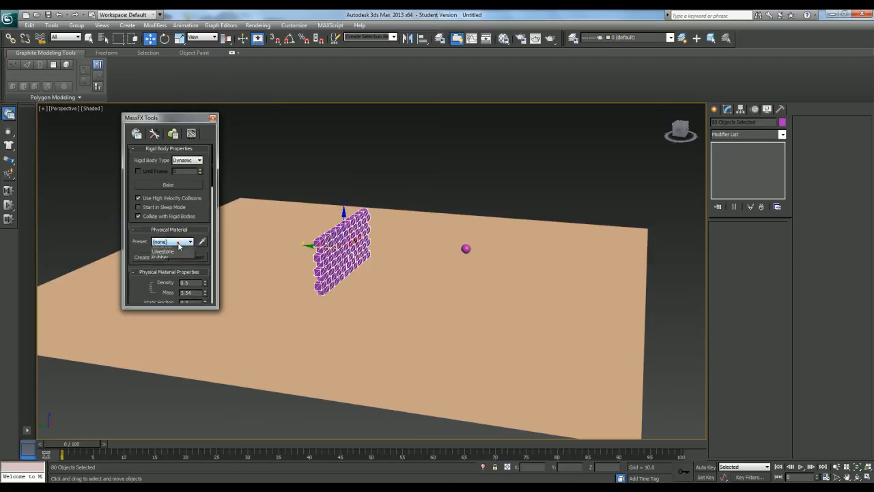
{"action": "left_click", "coordinate": [179, 243]}
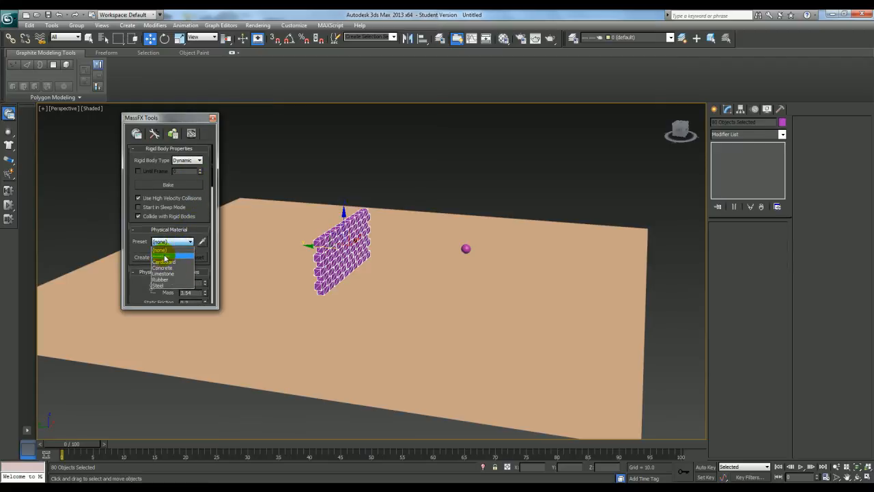
{"action": "left_click", "coordinate": [166, 262]}
Keep Box as the bricks' physical mesh type and close MassFX Tools
{"action": "left_click_drag", "start_coordinate": [196, 206], "coordinate": [197, 158]}
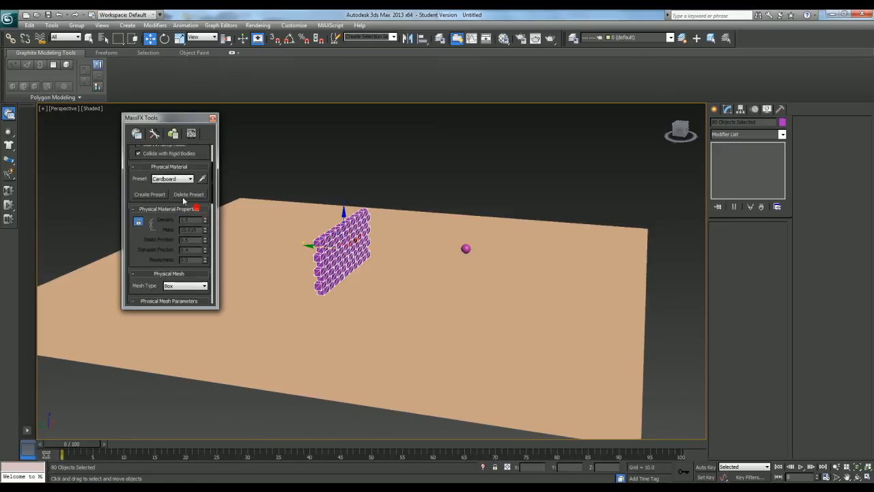
{"action": "left_click_drag", "start_coordinate": [153, 250], "coordinate": [171, 257]}
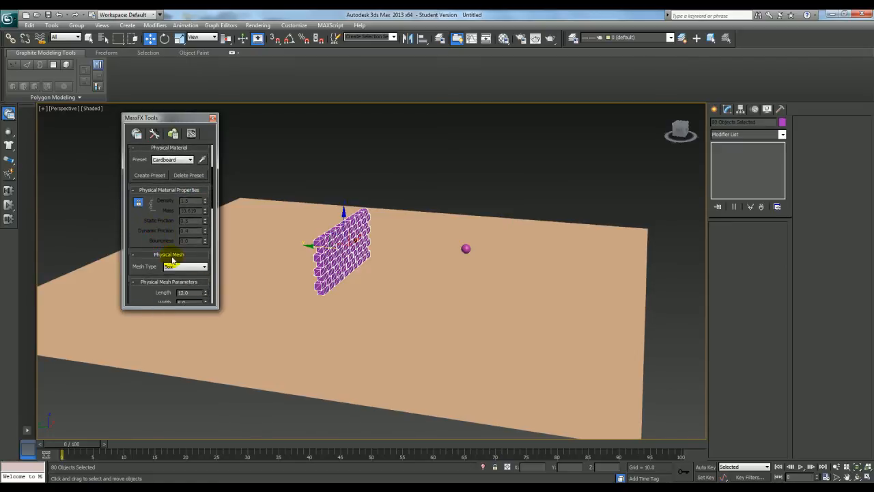
{"action": "left_click", "coordinate": [188, 266]}
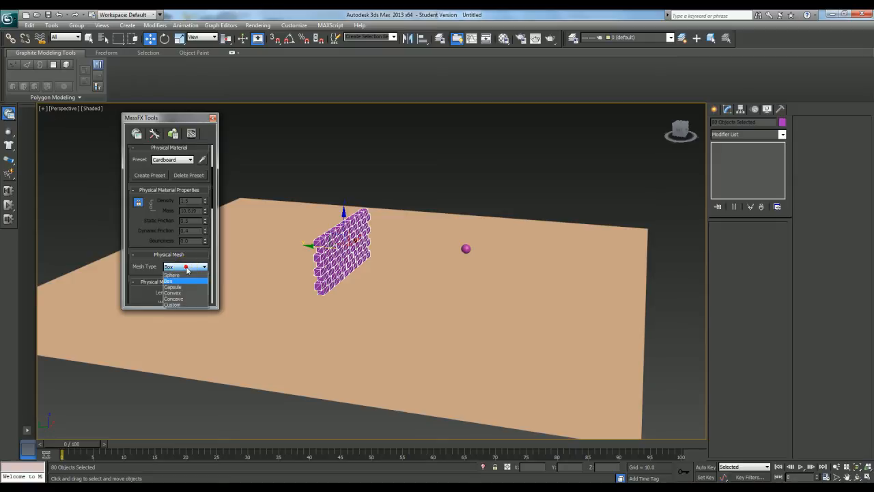
{"action": "left_click", "coordinate": [186, 281]}
{"action": "left_click", "coordinate": [186, 268]}
{"action": "left_click", "coordinate": [185, 269]}
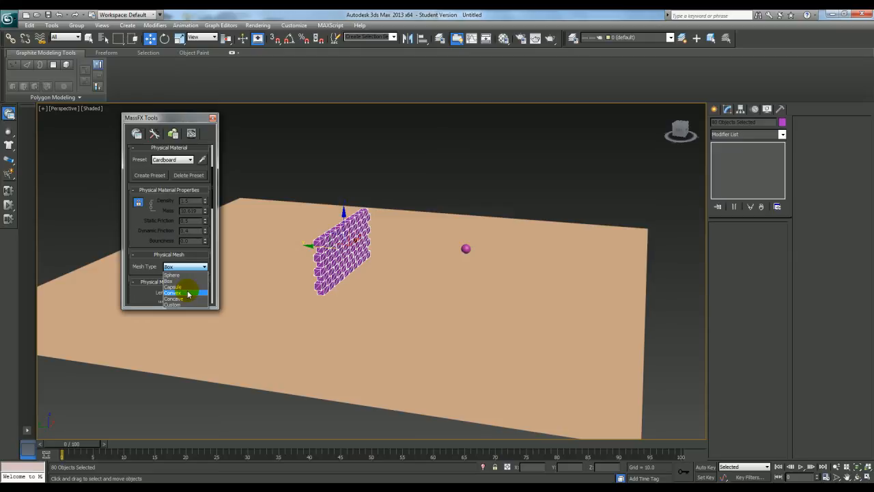
{"action": "left_click", "coordinate": [182, 281]}
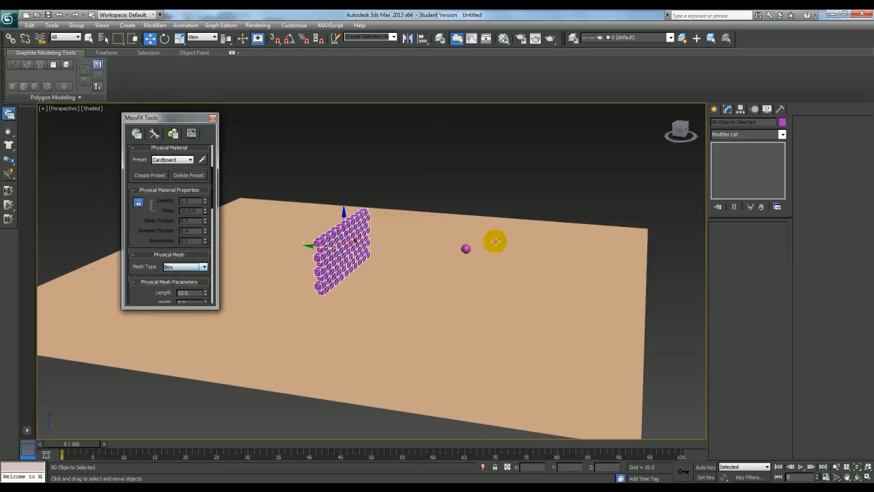
{"action": "left_click", "coordinate": [213, 118]}
Change the sphere's physical shape type to Sphere and match its physical mesh radius to the sphere's own radius
{"action": "left_click", "coordinate": [466, 248]}
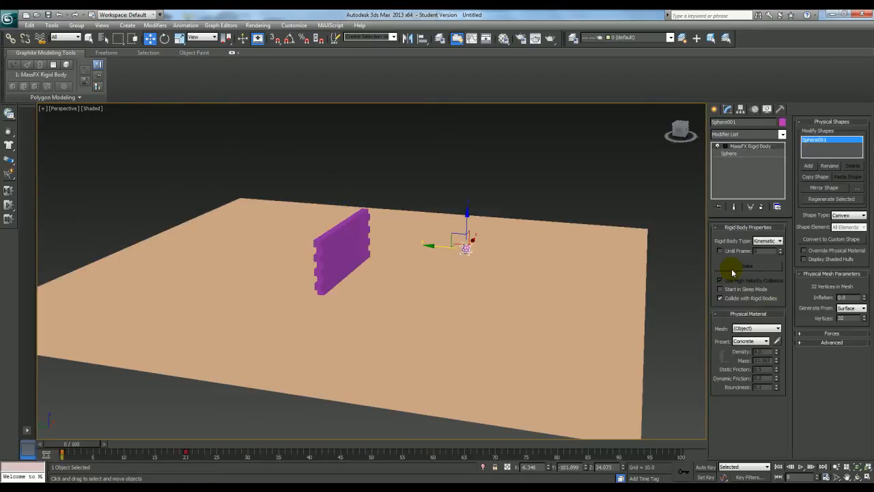
{"action": "left_click", "coordinate": [847, 215]}
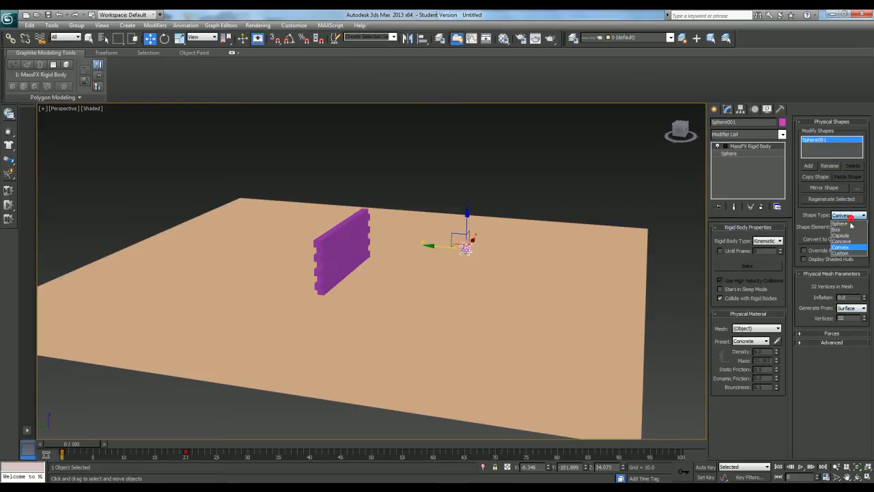
{"action": "left_click", "coordinate": [839, 223]}
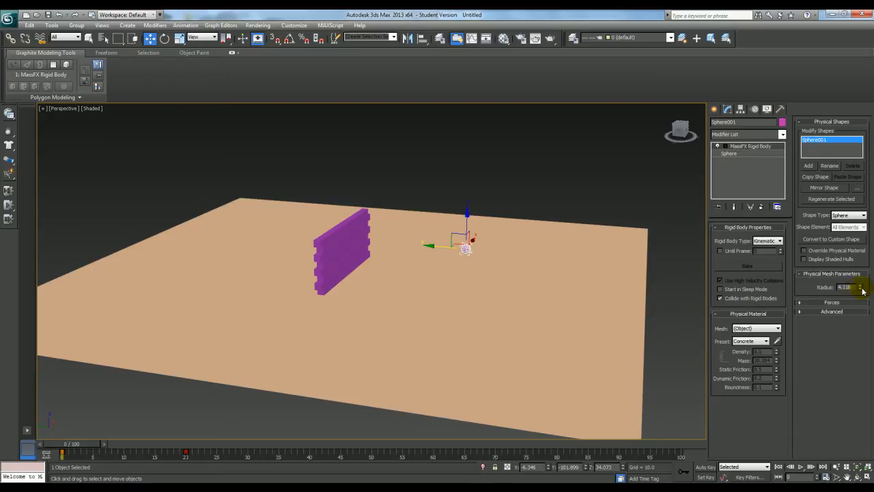
{"action": "left_click_drag", "start_coordinate": [861, 273], "coordinate": [832, 240]}
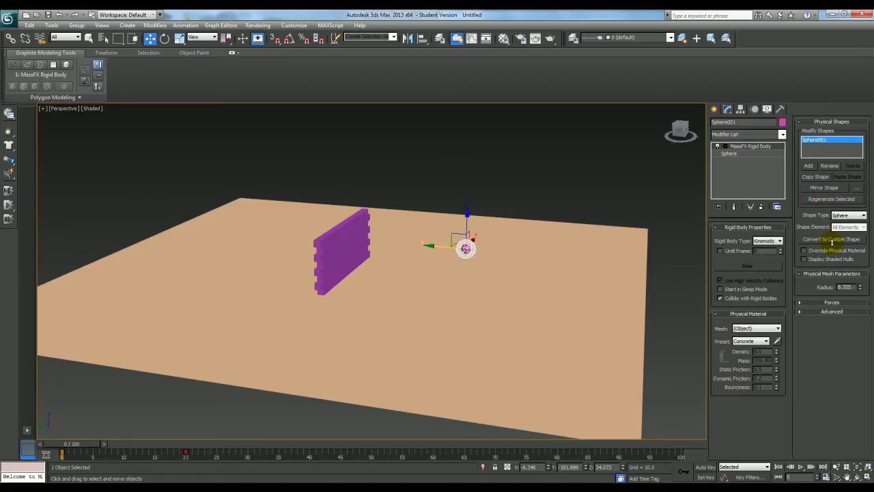
{"action": "left_click", "coordinate": [731, 154]}
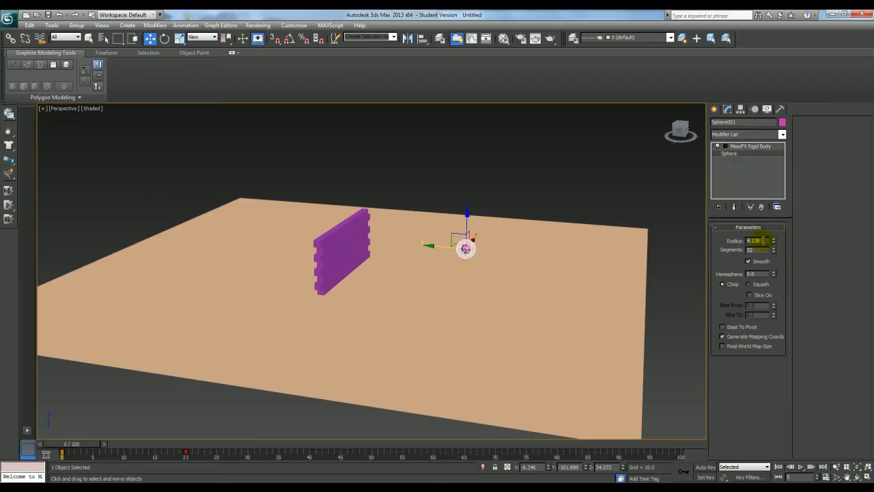
{"action": "left_click", "coordinate": [760, 146]}
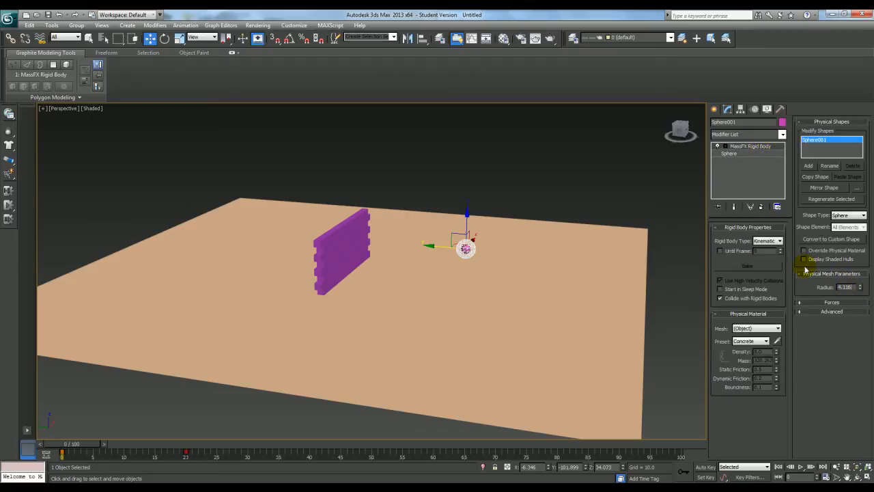
Run the MassFX simulation of the sphere and wall, reset it to the start, and run it again
{"action": "middle_click_drag", "start_coordinate": [509, 305], "coordinate": [417, 295], "text": "alt"}
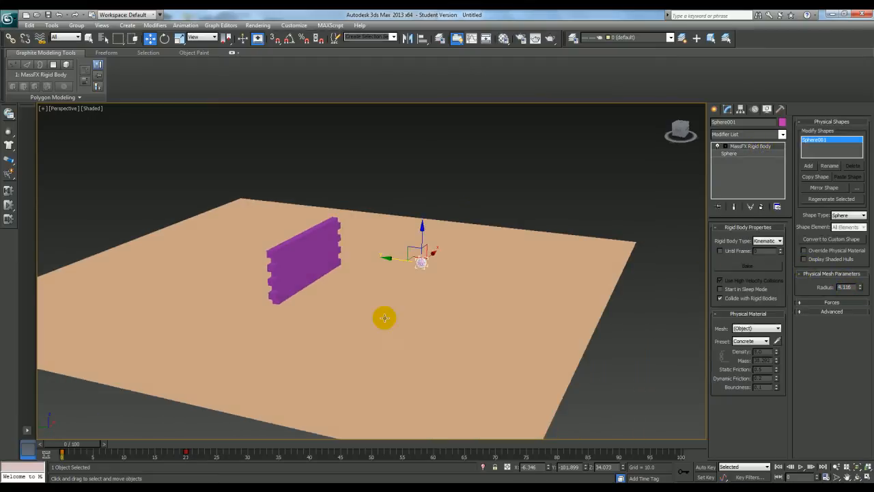
{"action": "left_click", "coordinate": [8, 206]}
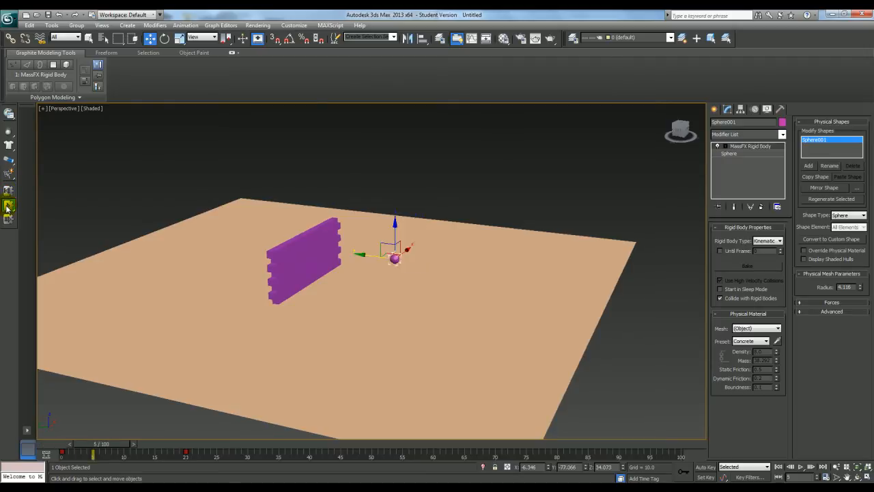
{"action": "left_click", "coordinate": [9, 191]}
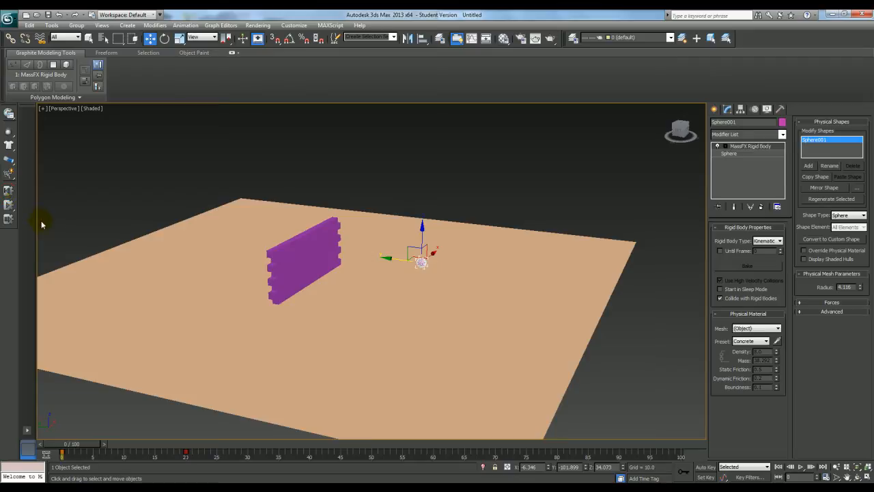
{"action": "left_click", "coordinate": [8, 207]}
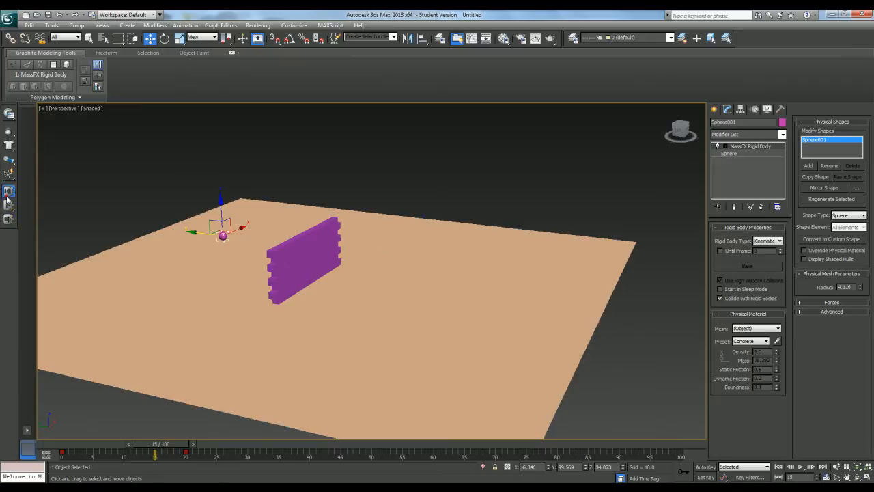
Reset and replay the MassFX simulation while viewing the wall from another angle, and return the timeline to frame 0
{"action": "left_click", "coordinate": [8, 191]}
{"action": "left_click", "coordinate": [8, 209]}
{"action": "left_click", "coordinate": [8, 207]}
{"action": "middle_click_drag", "start_coordinate": [362, 264], "coordinate": [221, 228], "text": "alt"}
{"action": "middle_click_drag", "start_coordinate": [303, 293], "coordinate": [299, 326], "text": "alt"}
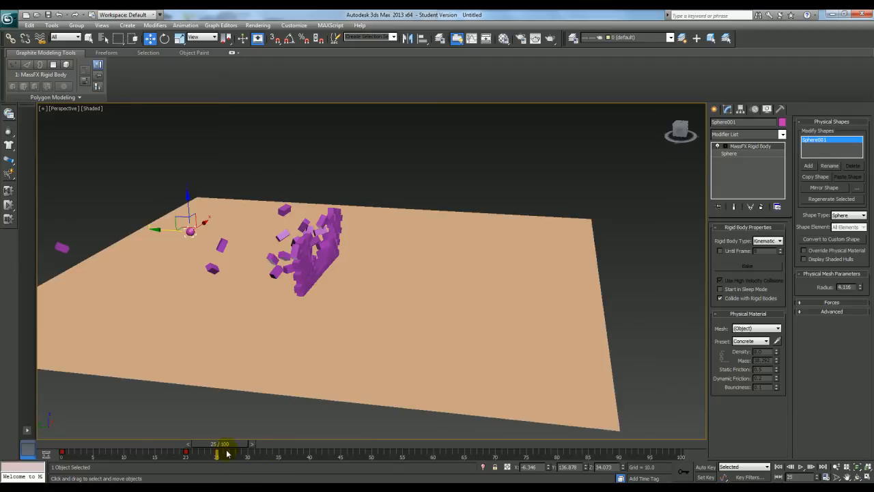
{"action": "left_click_drag", "start_coordinate": [227, 449], "coordinate": [70, 465]}
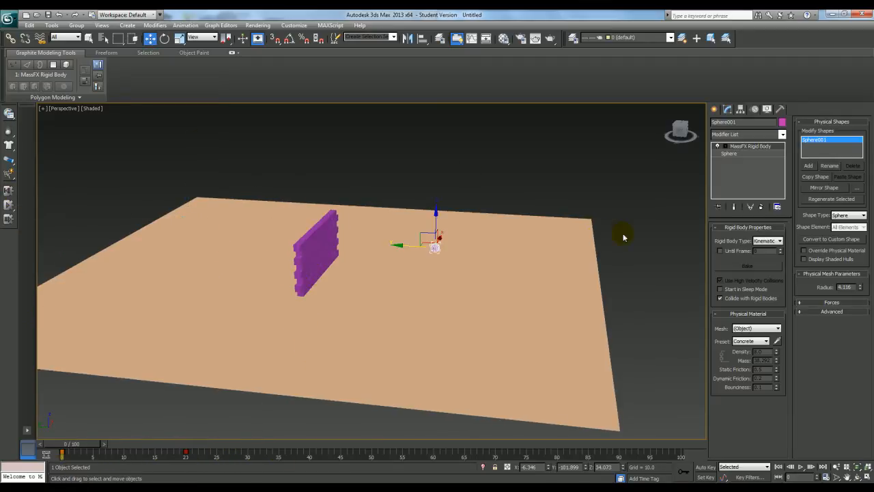
Find the frame where the sphere is about to reach the wall in the top view and limit its kinematic state to until frame 9
{"action": "left_click", "coordinate": [8, 114]}
{"action": "left_click_drag", "start_coordinate": [193, 121], "coordinate": [547, 193]}
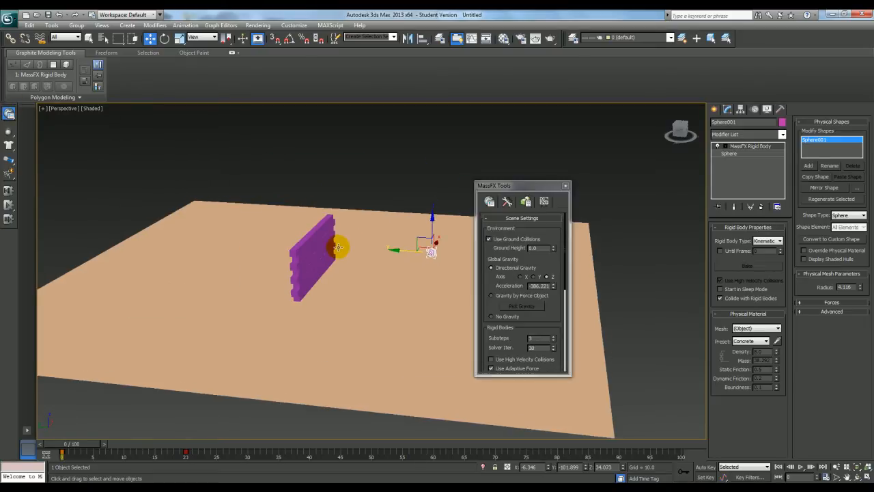
{"action": "key", "text": "t"}
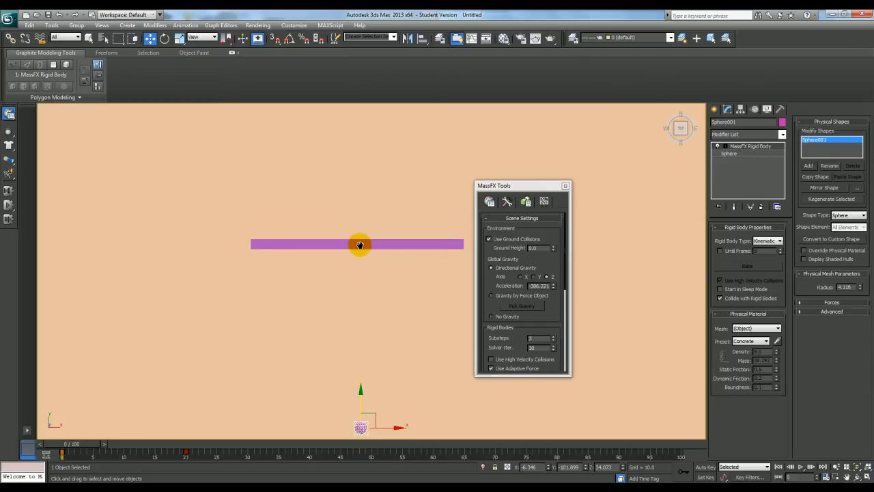
{"action": "left_click_drag", "start_coordinate": [86, 444], "coordinate": [142, 450]}
{"action": "key", "text": "w"}
{"action": "scroll", "coordinate": [373, 321], "scroll_direction": "up", "scroll_amount": 5}
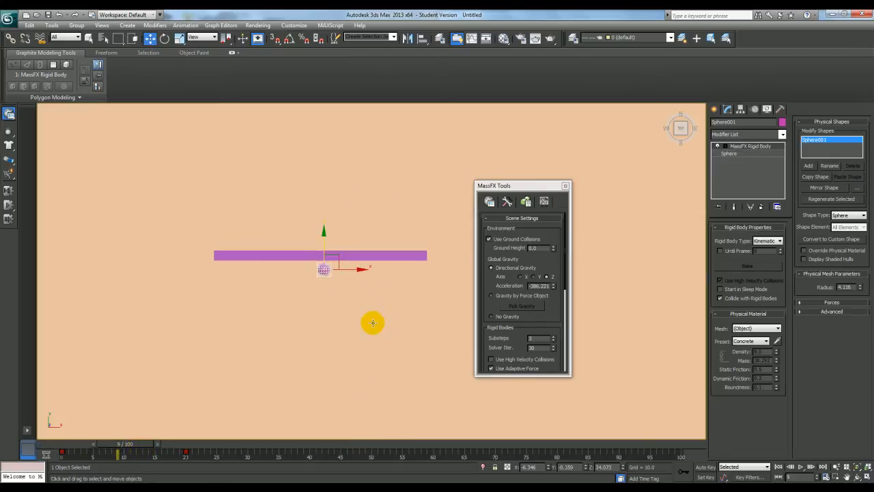
{"action": "middle_click_drag", "start_coordinate": [375, 308], "coordinate": [378, 313]}
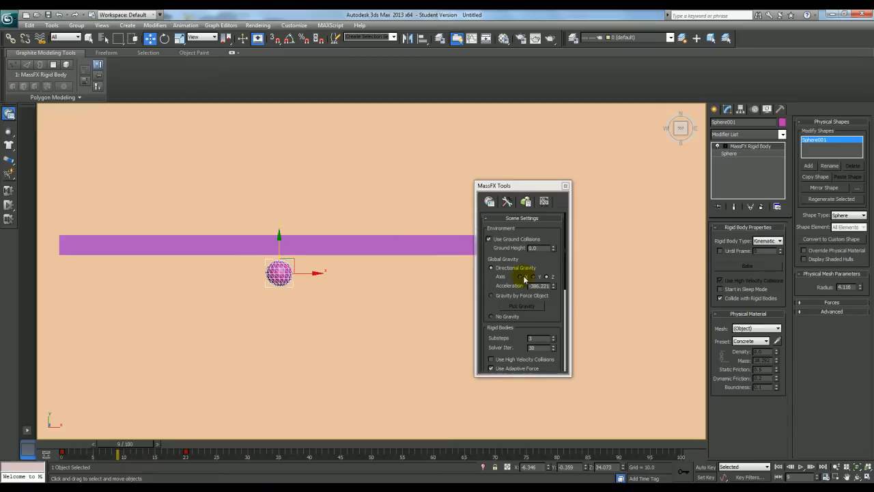
{"action": "left_click", "coordinate": [529, 207]}
{"action": "left_click", "coordinate": [508, 204]}
{"action": "left_click", "coordinate": [527, 202]}
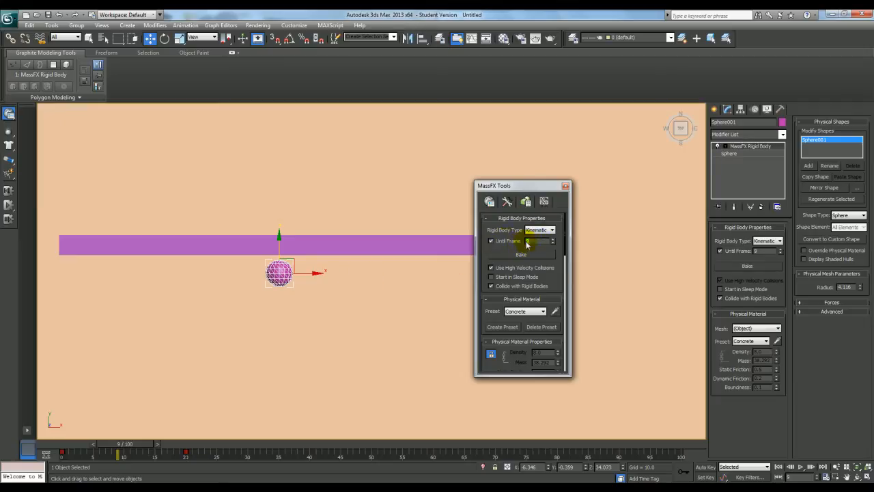
{"action": "left_click", "coordinate": [566, 187]}
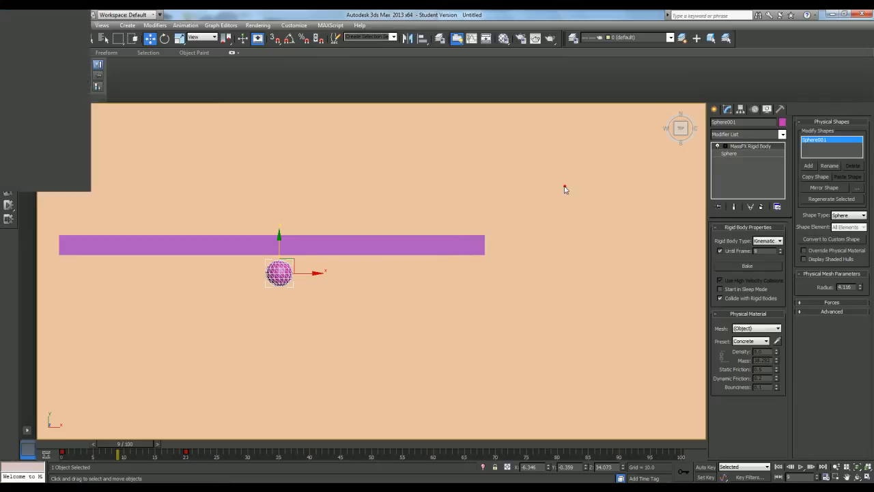
Run the MassFX simulation with the sphere's kinematic limit and watch the impact in the perspective view
{"action": "left_click", "coordinate": [8, 205]}
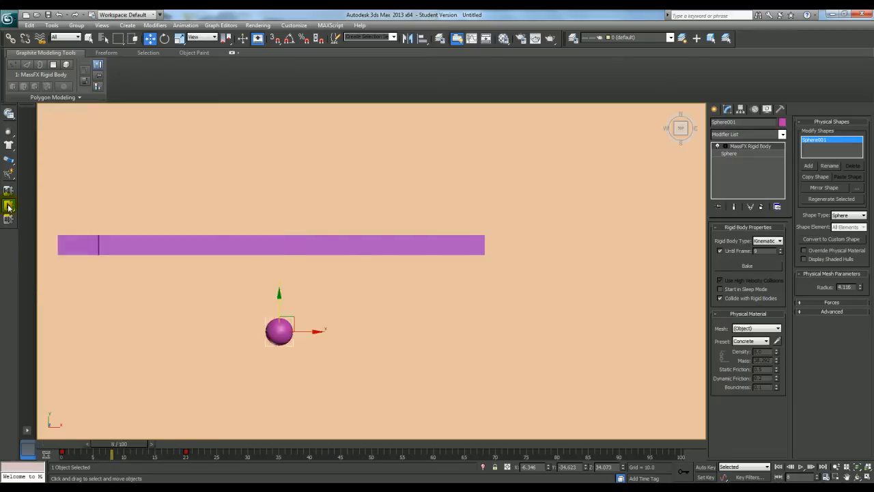
{"action": "left_click", "coordinate": [9, 207]}
{"action": "middle_click_drag", "start_coordinate": [226, 249], "coordinate": [314, 185], "text": "alt"}
{"action": "key", "text": "z"}
{"action": "middle_click_drag", "start_coordinate": [337, 236], "coordinate": [338, 216], "text": "alt"}
{"action": "scroll", "coordinate": [338, 216], "scroll_direction": "down", "scroll_amount": 5}
{"action": "scroll", "coordinate": [337, 216], "scroll_direction": "down", "scroll_amount": 5}
{"action": "middle_click_drag", "start_coordinate": [462, 246], "coordinate": [431, 264], "text": "alt"}
{"action": "key", "text": "p"}
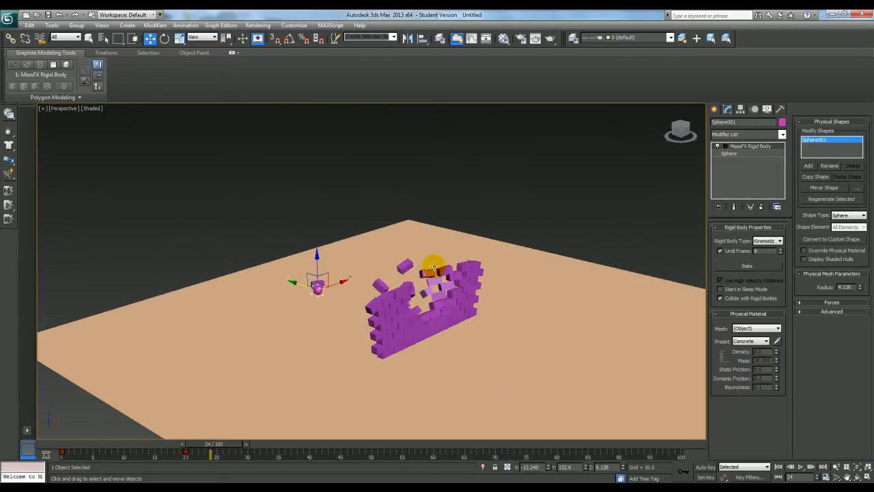
{"action": "middle_click_drag", "start_coordinate": [472, 293], "coordinate": [433, 290]}
Reset the simulation, play the collision once more from the start and reset it again
{"action": "left_click", "coordinate": [10, 191]}
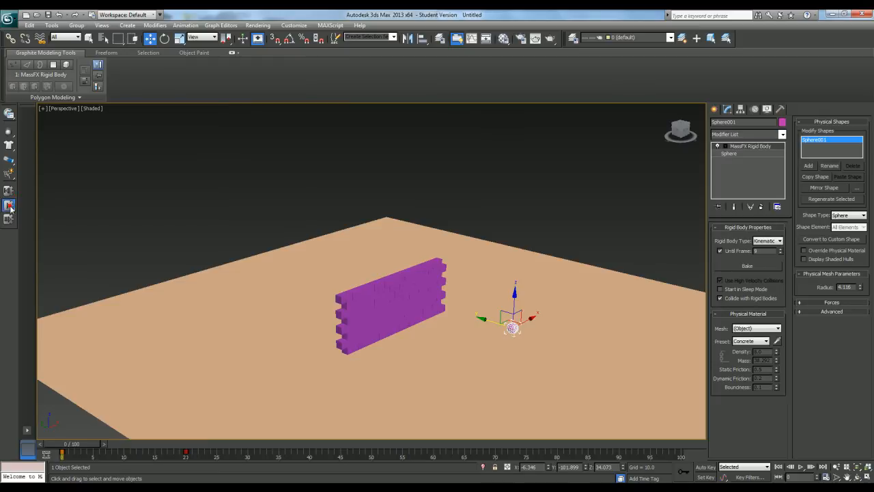
{"action": "left_click", "coordinate": [9, 206]}
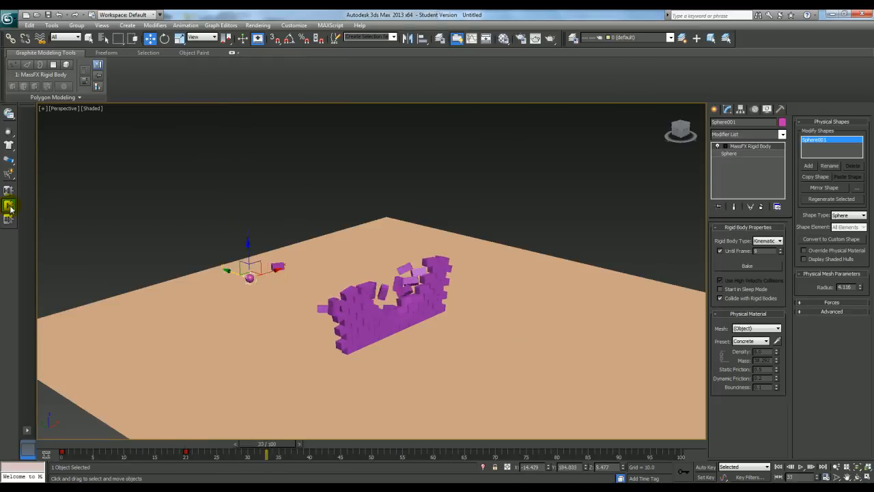
{"action": "left_click", "coordinate": [10, 191]}
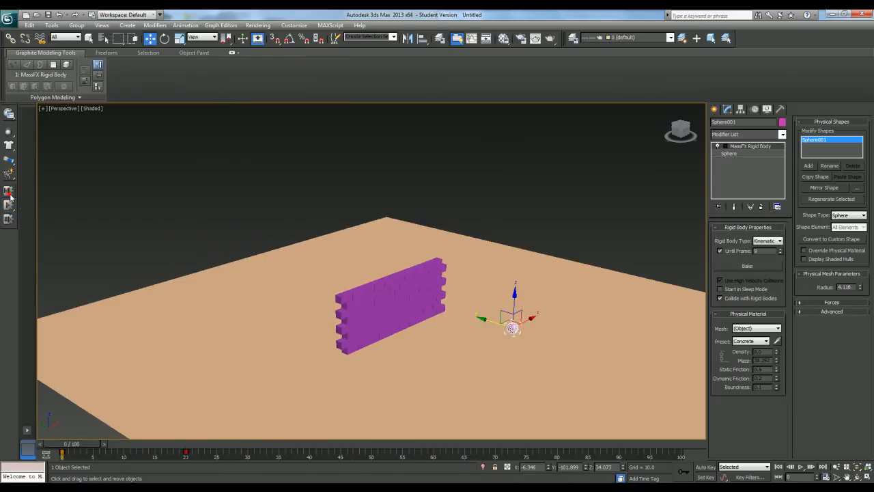
Select all the wall bricks, assign them the Concrete physical material preset, and test-run and reset the simulation
{"action": "left_click", "coordinate": [357, 291]}
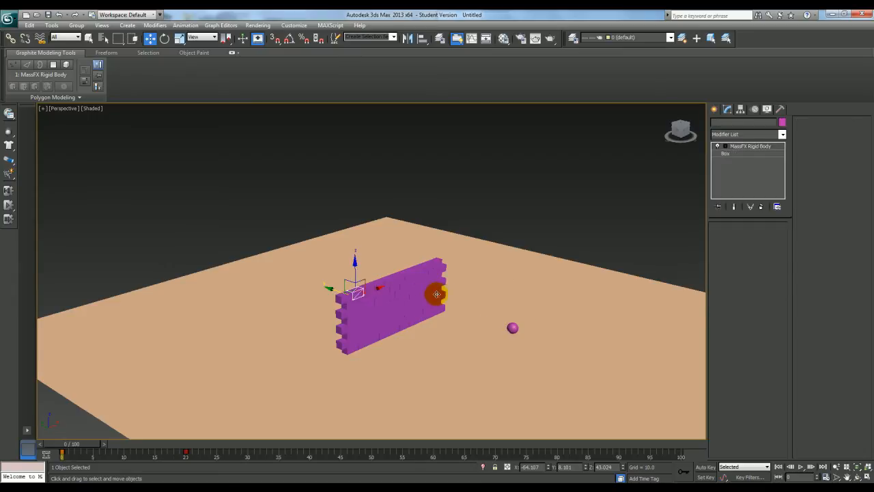
{"action": "middle_click_drag", "start_coordinate": [433, 294], "coordinate": [451, 286], "text": "alt"}
{"action": "left_click_drag", "start_coordinate": [351, 322], "coordinate": [335, 358]}
{"action": "left_click", "coordinate": [461, 320], "text": "alt"}
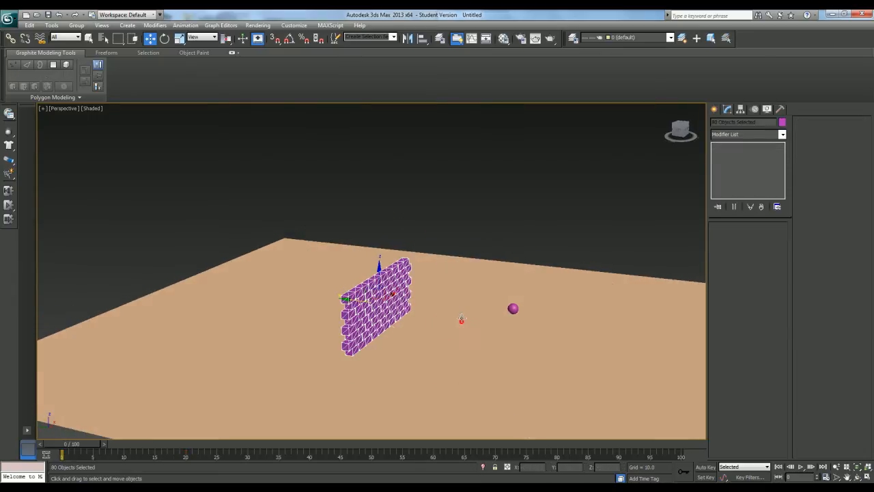
{"action": "left_click", "coordinate": [9, 114]}
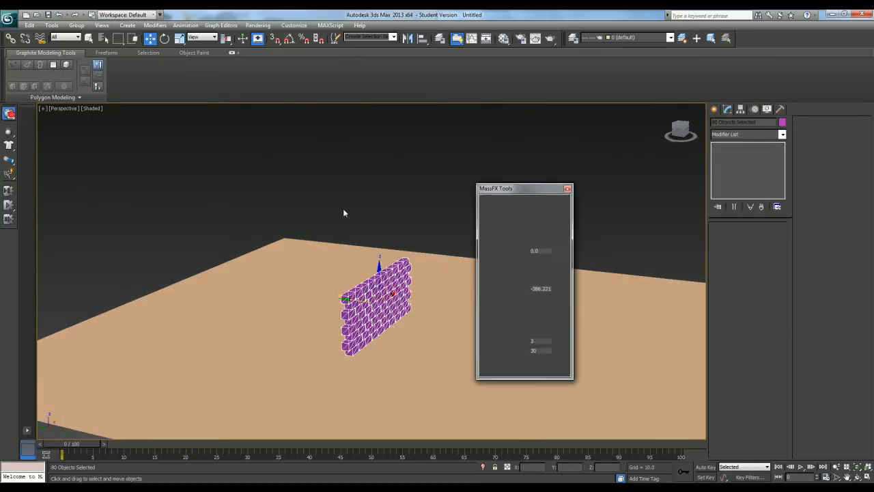
{"action": "left_click", "coordinate": [528, 205]}
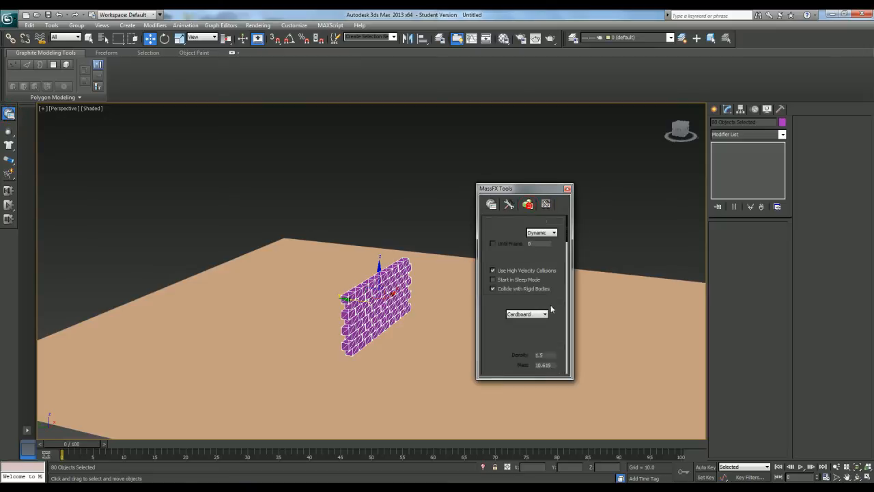
{"action": "left_click", "coordinate": [544, 313]}
{"action": "left_click", "coordinate": [535, 341]}
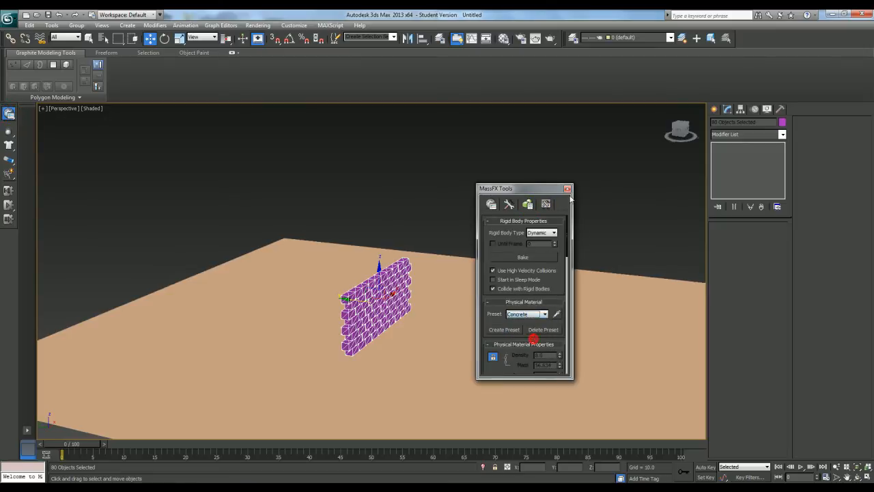
{"action": "left_click", "coordinate": [567, 189]}
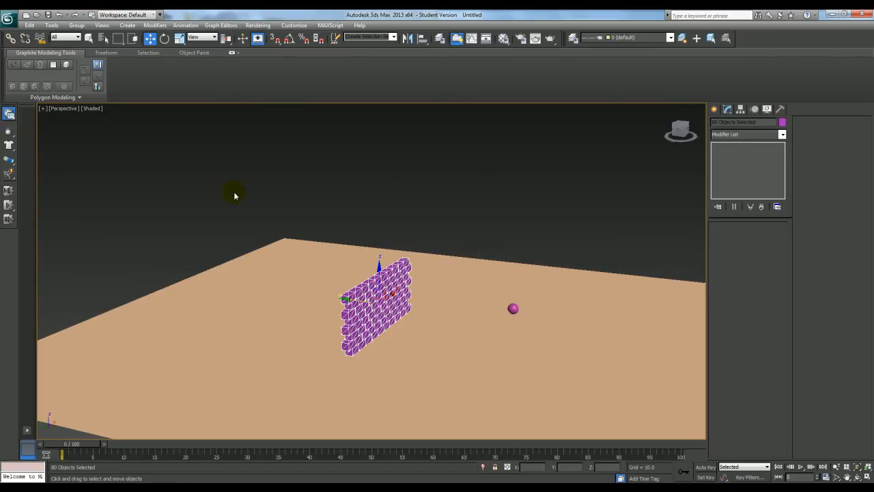
{"action": "left_click", "coordinate": [8, 206]}
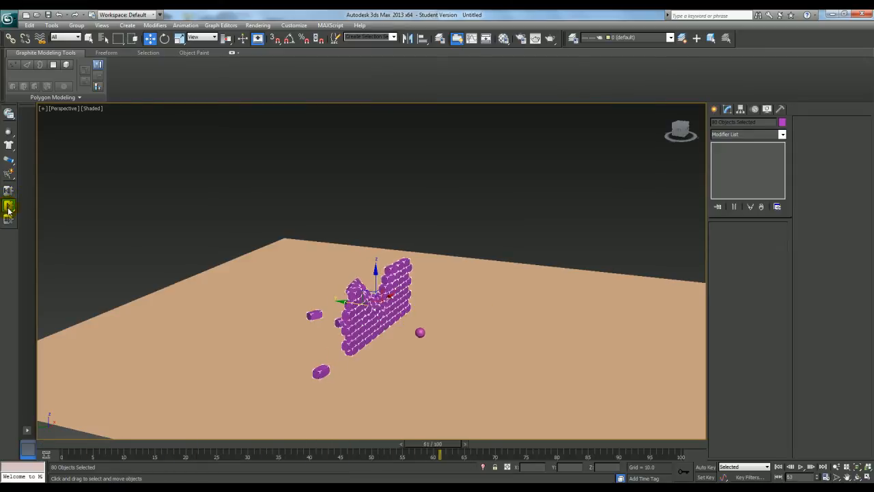
{"action": "left_click", "coordinate": [9, 191]}
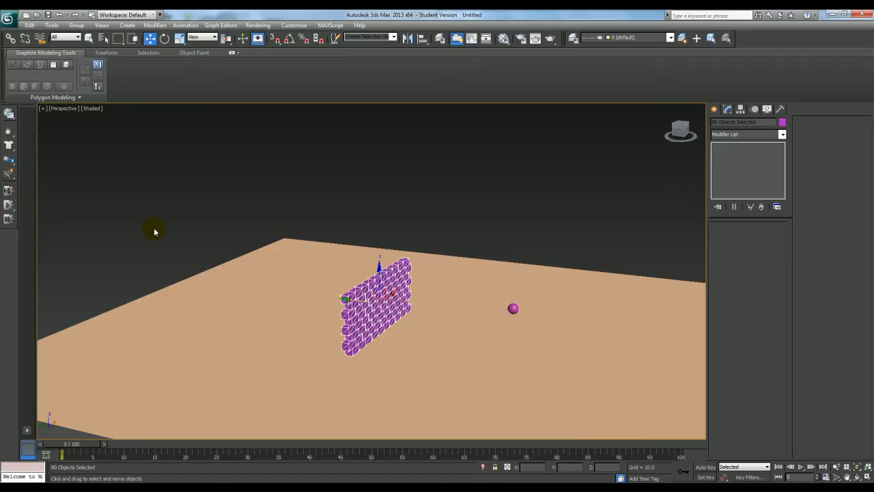
Set the bricks' physical material preset back to Cardboard, close MassFX Tools and select the ground plane
{"action": "left_click", "coordinate": [9, 115]}
{"action": "scroll", "coordinate": [553, 321], "scroll_direction": "down", "scroll_amount": 3}
{"action": "left_click", "coordinate": [529, 206]}
{"action": "left_click", "coordinate": [532, 277]}
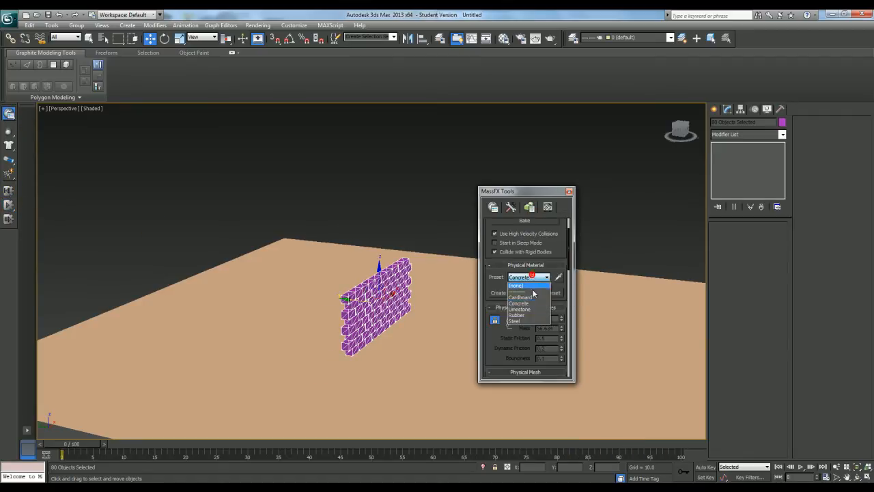
{"action": "left_click", "coordinate": [521, 297]}
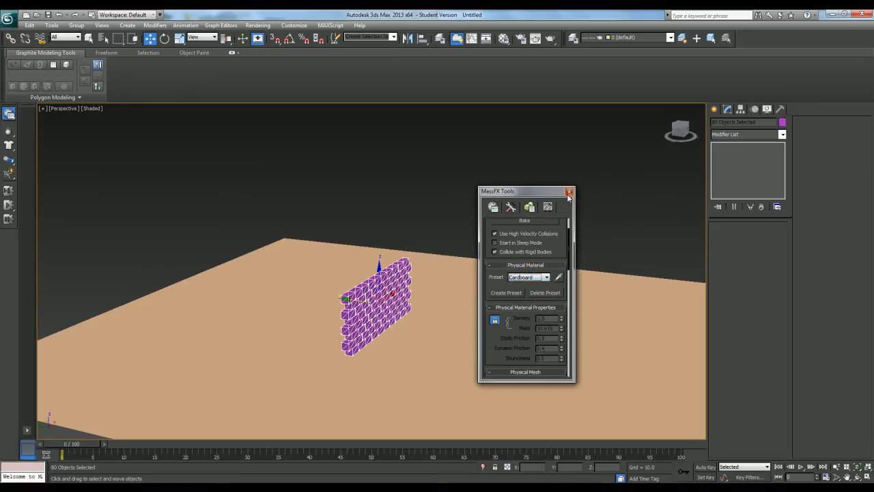
{"action": "left_click", "coordinate": [568, 191]}
{"action": "left_click", "coordinate": [496, 280]}
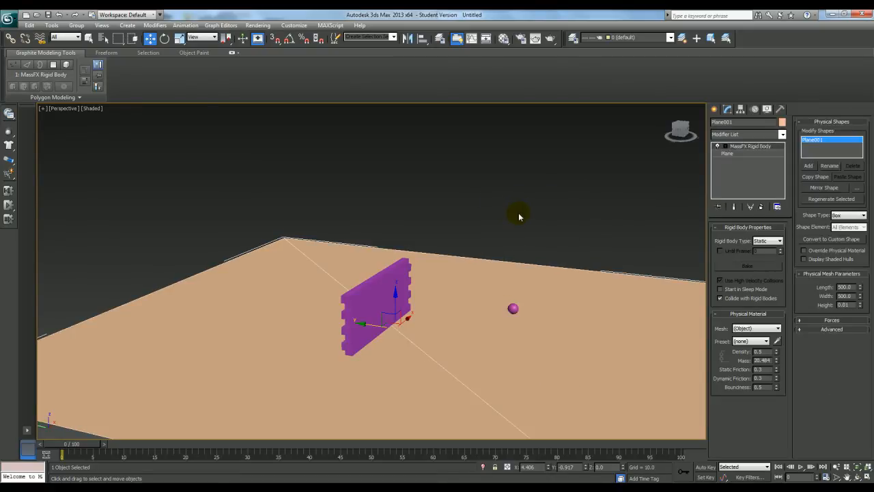
Open the Material Editor, select the second sample slot and look through its available material types without choosing one
{"action": "scroll", "coordinate": [514, 217], "scroll_direction": "down", "scroll_amount": 4}
{"action": "middle_click_drag", "start_coordinate": [522, 234], "coordinate": [513, 250], "text": "alt"}
{"action": "scroll", "coordinate": [509, 233], "scroll_direction": "up", "scroll_amount": 4}
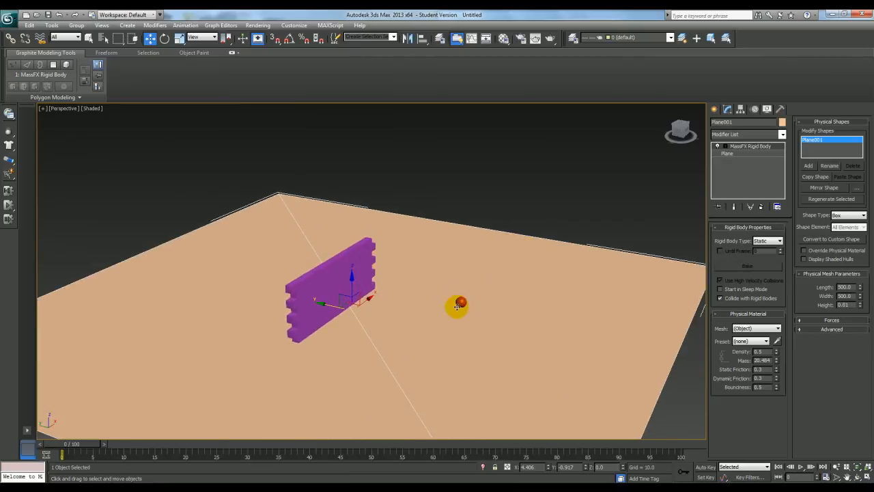
{"action": "key", "text": "m"}
{"action": "left_click_drag", "start_coordinate": [252, 96], "coordinate": [143, 96]}
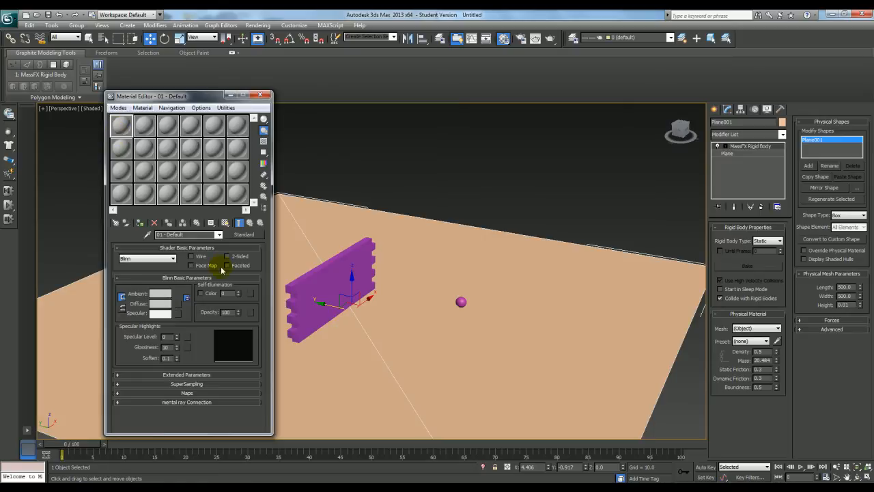
{"action": "left_click", "coordinate": [145, 128]}
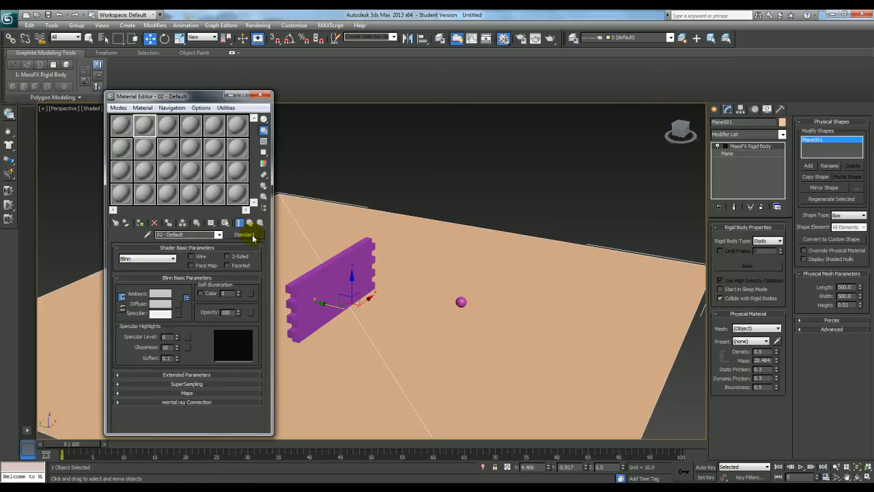
{"action": "left_click", "coordinate": [247, 234]}
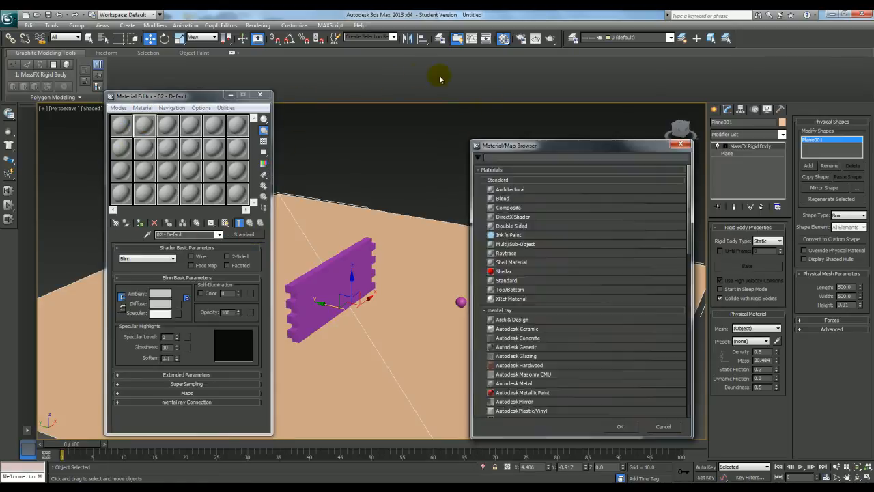
{"action": "left_click", "coordinate": [680, 142]}
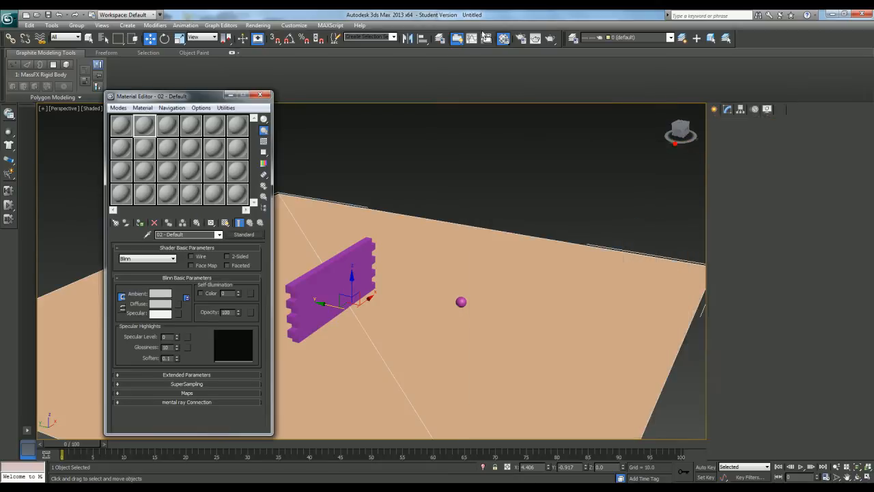
Check the production renderer assignment and the available renderers in Render Setup, leaving the renderer as it is
{"action": "left_click", "coordinate": [521, 38]}
{"action": "left_click_drag", "start_coordinate": [513, 62], "coordinate": [379, 80]}
{"action": "left_click_drag", "start_coordinate": [413, 209], "coordinate": [416, 136]}
{"action": "left_click_drag", "start_coordinate": [414, 257], "coordinate": [414, 203]}
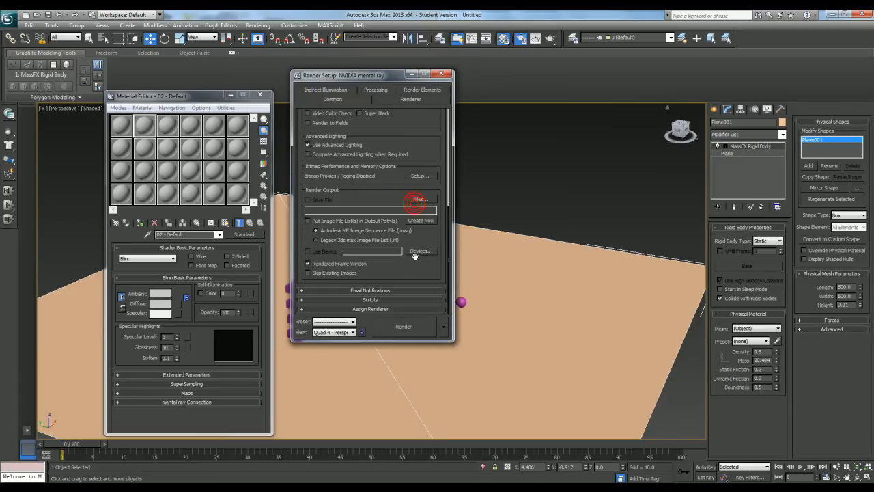
{"action": "left_click", "coordinate": [375, 309]}
{"action": "left_click", "coordinate": [422, 270]}
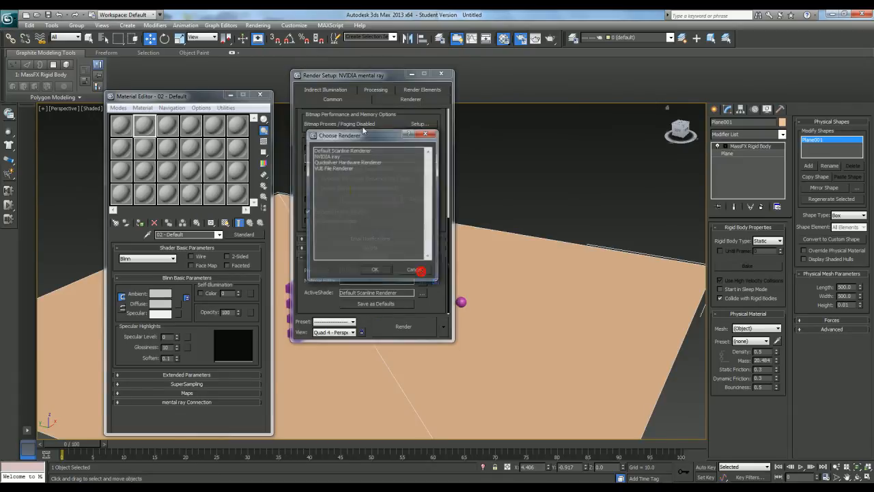
{"action": "left_click", "coordinate": [433, 131]}
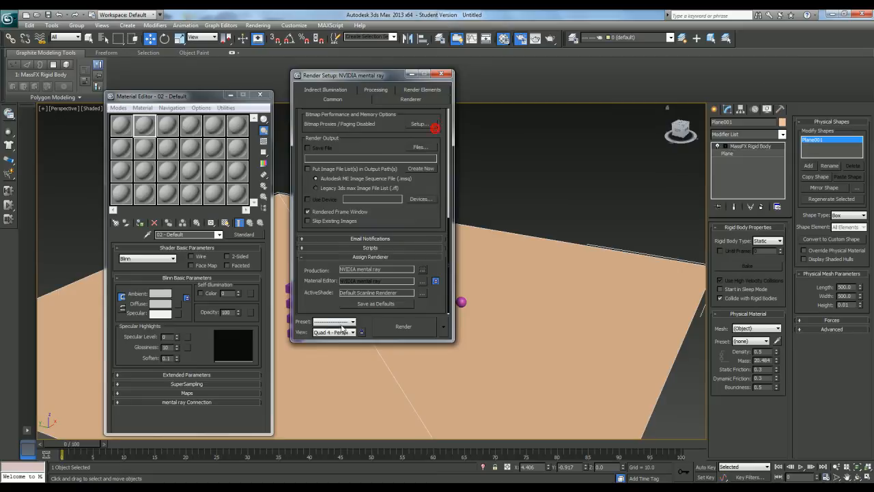
{"action": "left_click", "coordinate": [442, 75]}
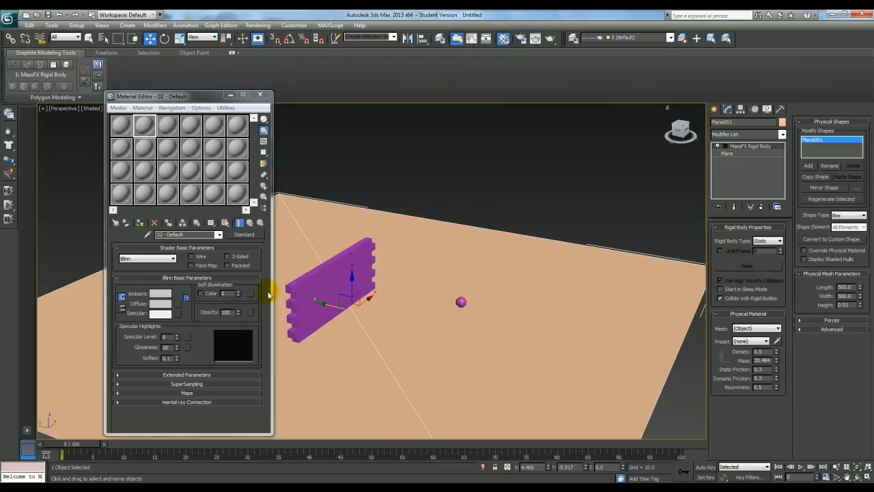
Change the second sample slot's material to Autodesk Ceramic and assign it to the ground plane
{"action": "left_click", "coordinate": [186, 395]}
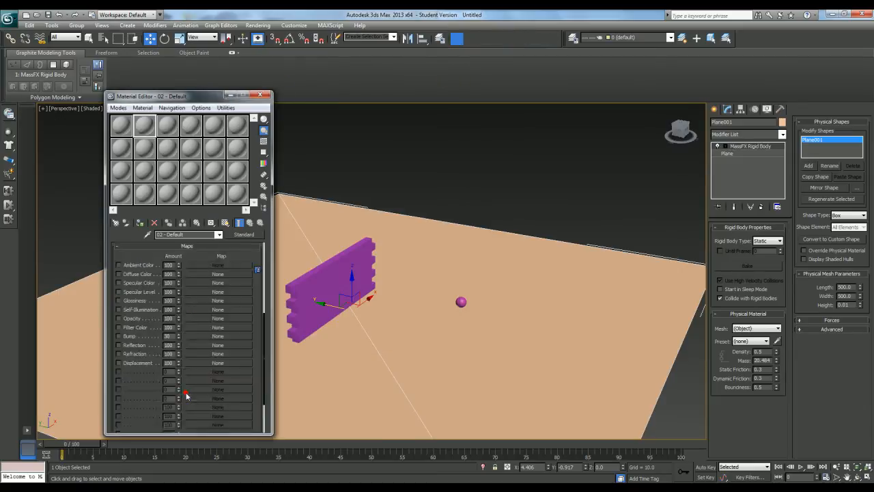
{"action": "left_click", "coordinate": [246, 235]}
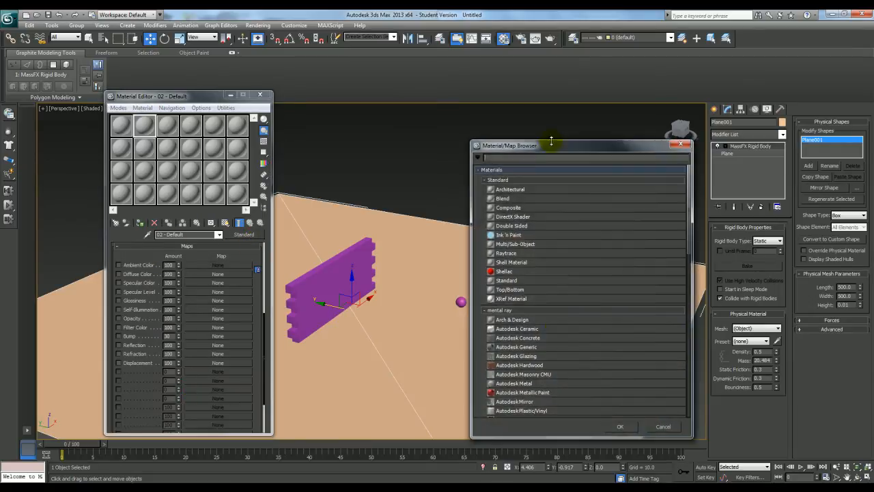
{"action": "scroll", "coordinate": [554, 336], "scroll_direction": "down", "scroll_amount": 2}
{"action": "left_click", "coordinate": [520, 295]}
{"action": "double_click", "coordinate": [525, 286]}
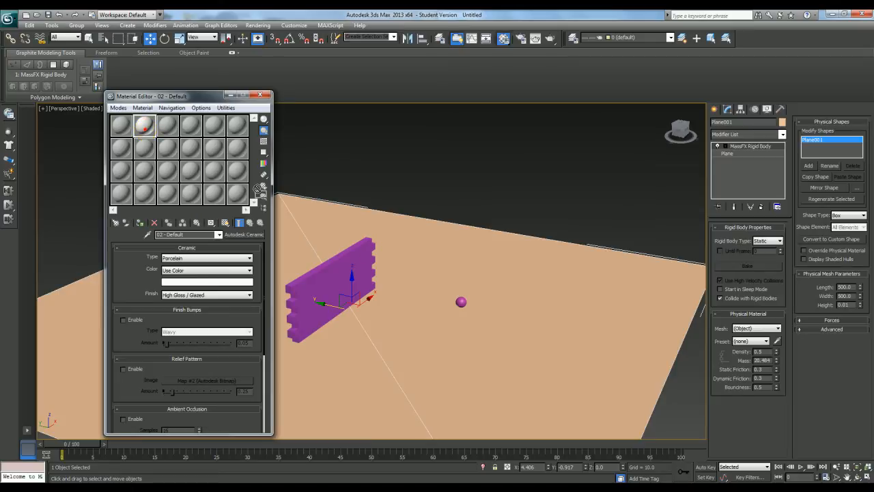
{"action": "left_click_drag", "start_coordinate": [422, 266], "coordinate": [420, 265]}
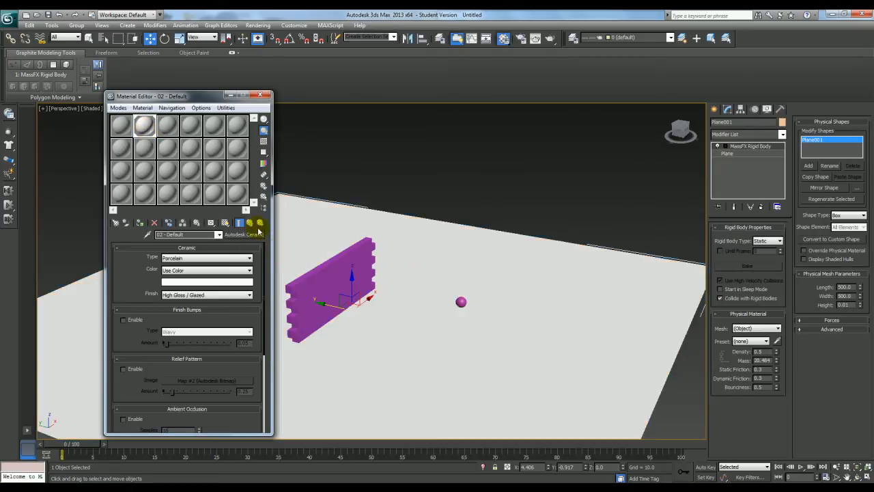
Add a UVW Map modifier to the sphere, using Spherical mapping with real-world map size
{"action": "left_click", "coordinate": [167, 125]}
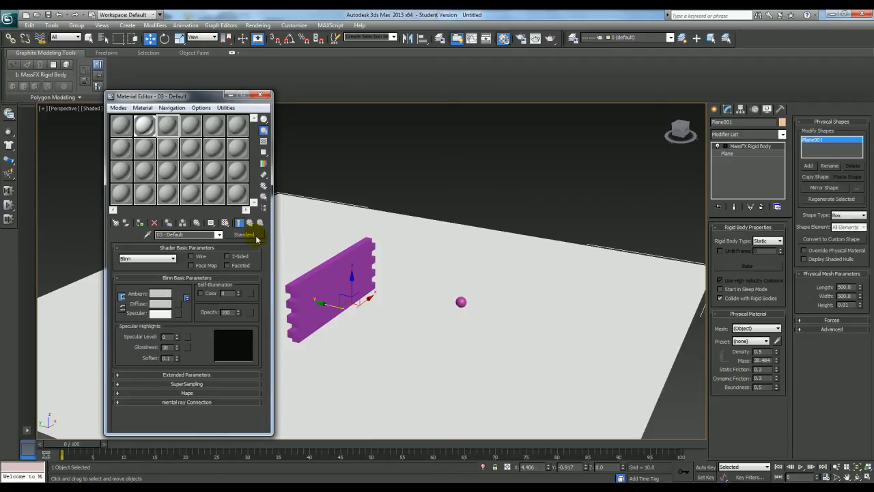
{"action": "middle_click_drag", "start_coordinate": [416, 248], "coordinate": [419, 248]}
{"action": "left_click", "coordinate": [464, 302]}
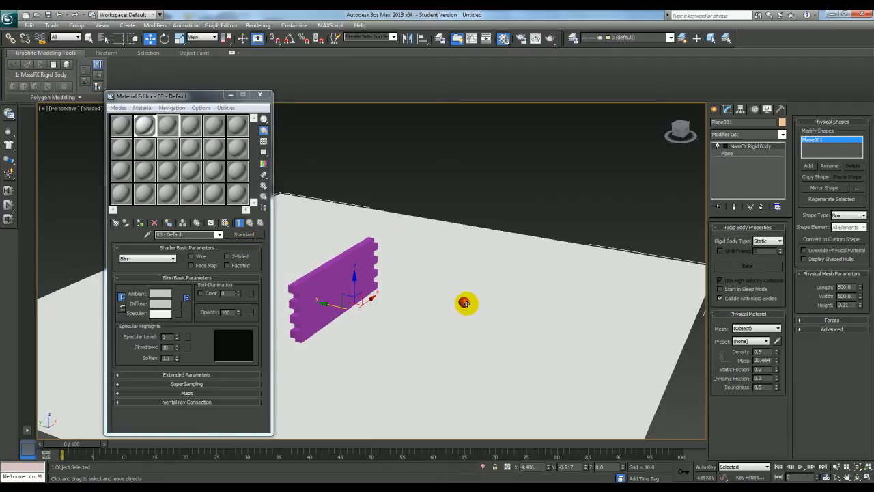
{"action": "left_click", "coordinate": [757, 134]}
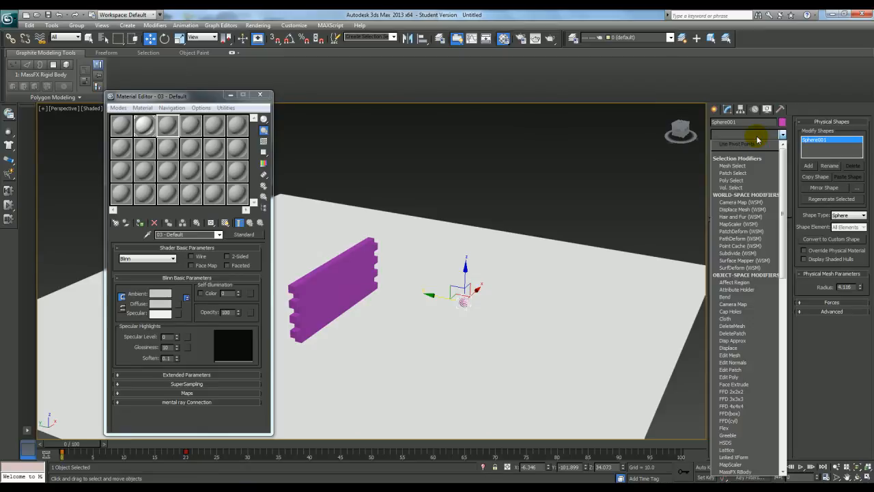
{"action": "key", "text": "u"}
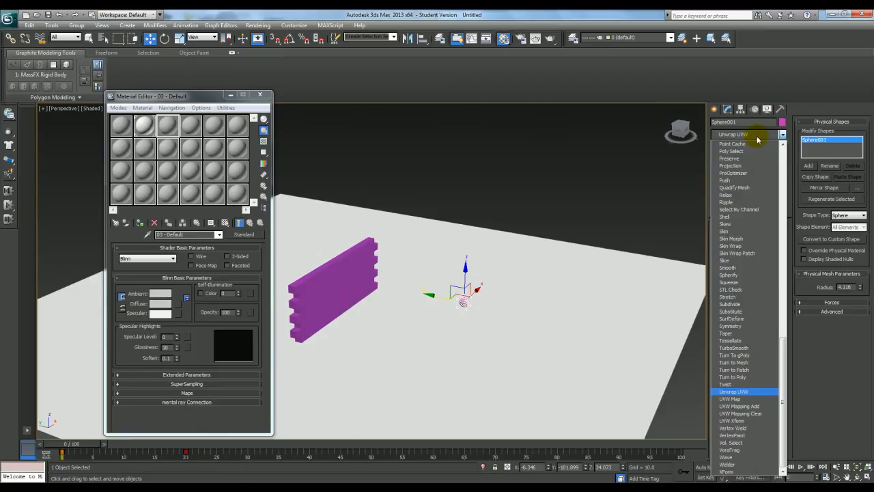
{"action": "left_click", "coordinate": [751, 398]}
{"action": "middle_click_drag", "start_coordinate": [584, 263], "coordinate": [642, 253]}
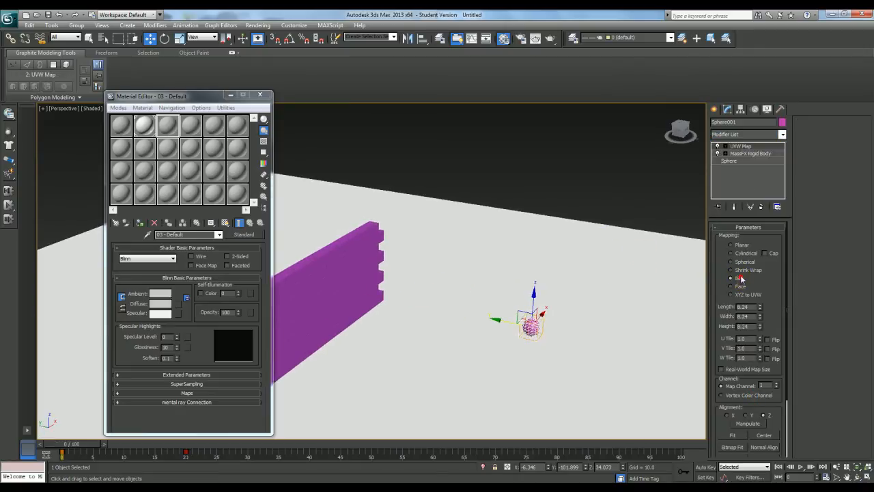
{"action": "left_click", "coordinate": [749, 370]}
{"action": "middle_click_drag", "start_coordinate": [629, 345], "coordinate": [655, 337]}
Change the fourth sample slot's material to Car Paint and assign it to the sphere
{"action": "left_click", "coordinate": [193, 125]}
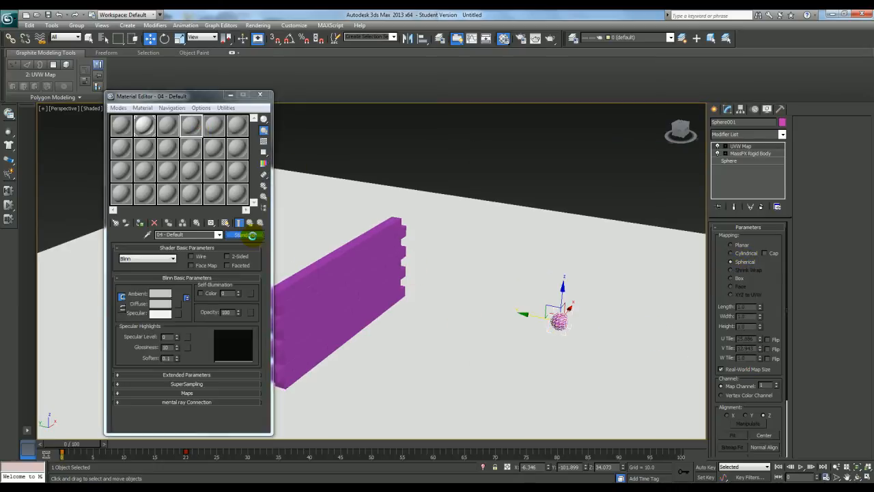
{"action": "left_click", "coordinate": [253, 236]}
{"action": "left_click", "coordinate": [566, 331]}
{"action": "scroll", "coordinate": [566, 330], "scroll_direction": "down", "scroll_amount": 1}
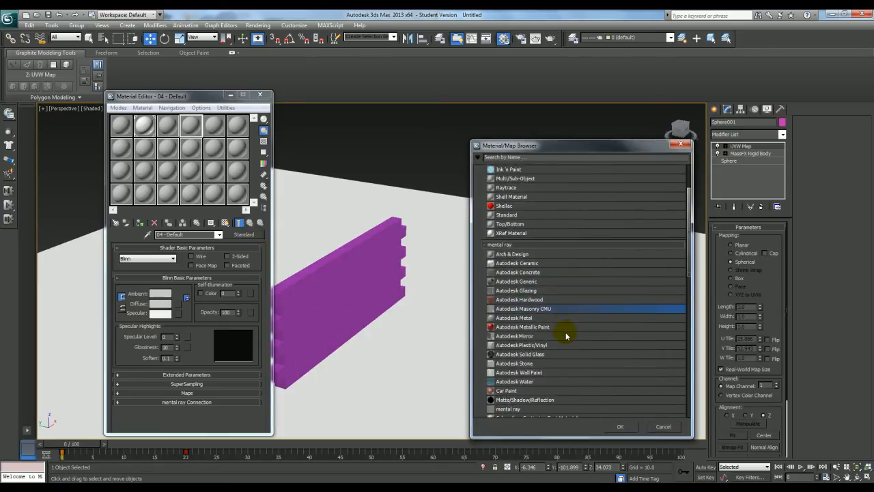
{"action": "left_click", "coordinate": [523, 391]}
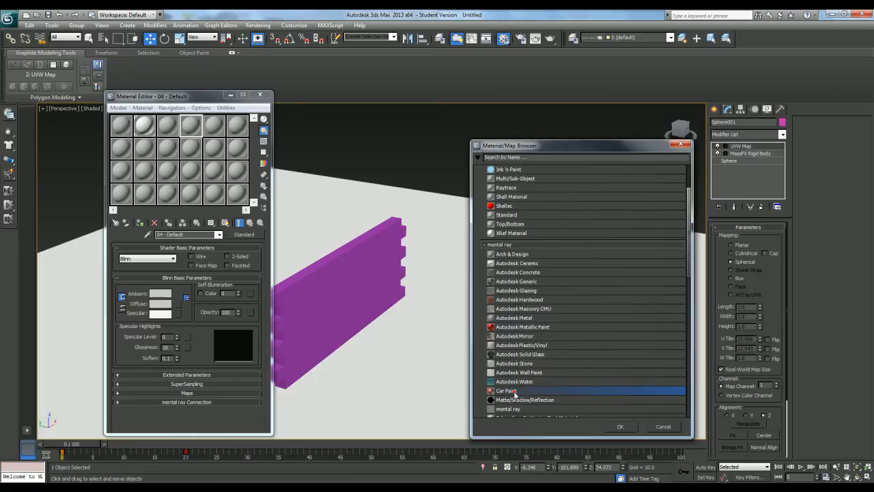
{"action": "double_click", "coordinate": [515, 391]}
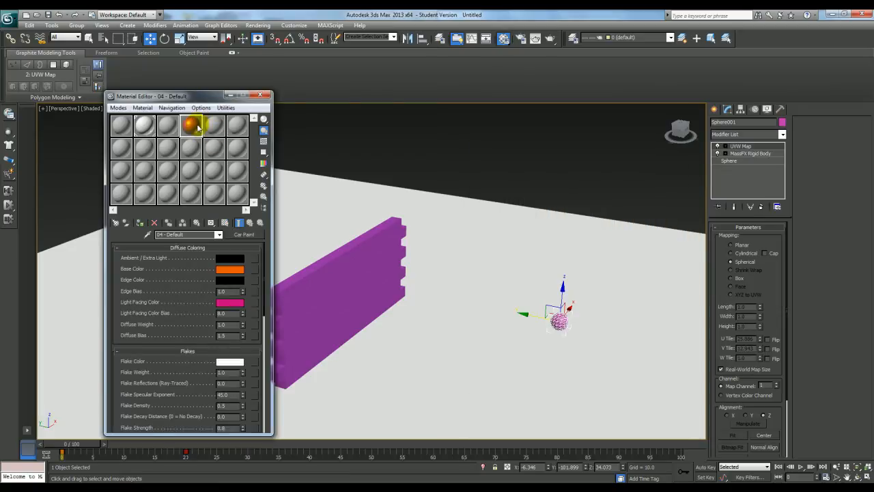
{"action": "left_click_drag", "start_coordinate": [606, 337], "coordinate": [563, 324]}
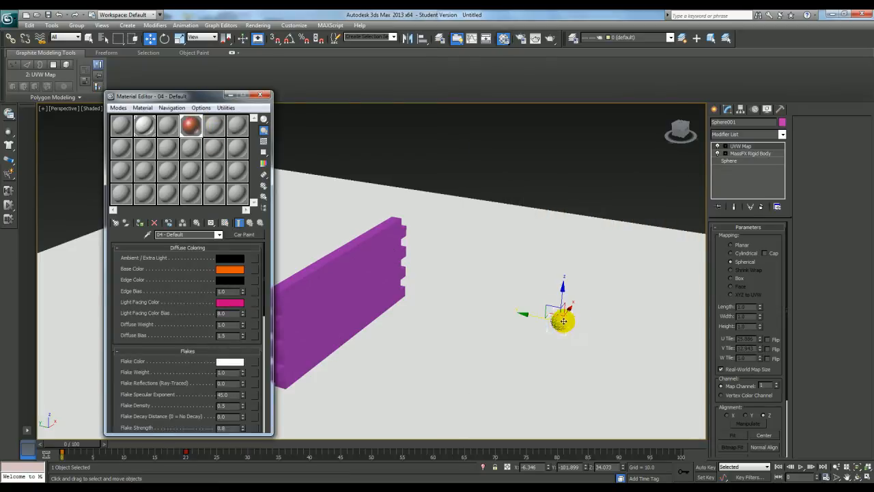
Activate the third sample slot and add a UVW Map modifier with Box mapping and real-world map size to all the wall bricks
{"action": "left_click", "coordinate": [171, 127]}
{"action": "left_click", "coordinate": [244, 234]}
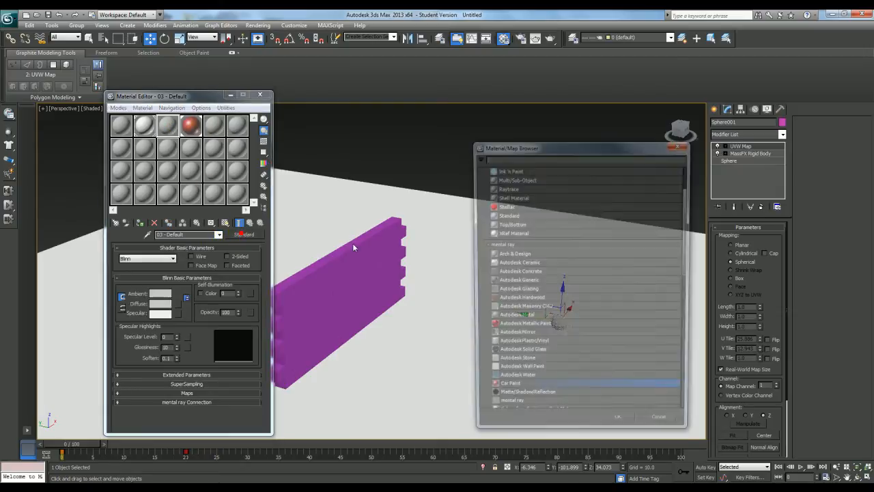
{"action": "left_click", "coordinate": [681, 145]}
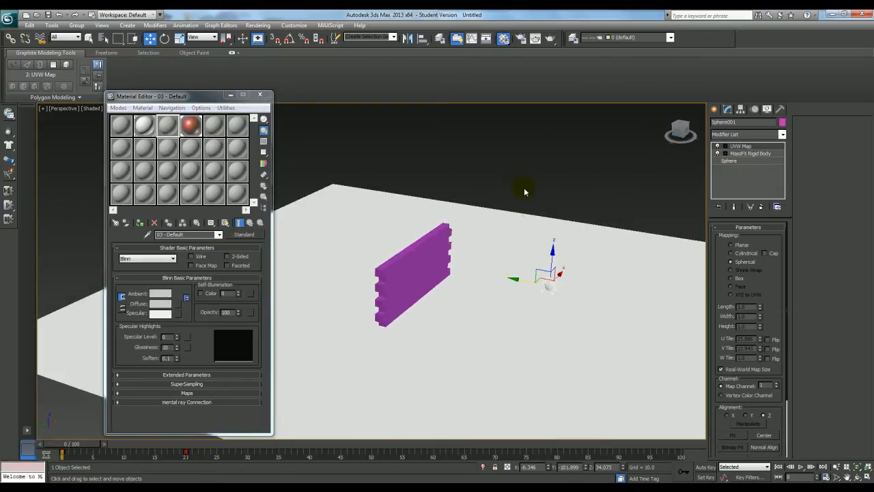
{"action": "left_click_drag", "start_coordinate": [363, 317], "coordinate": [336, 348]}
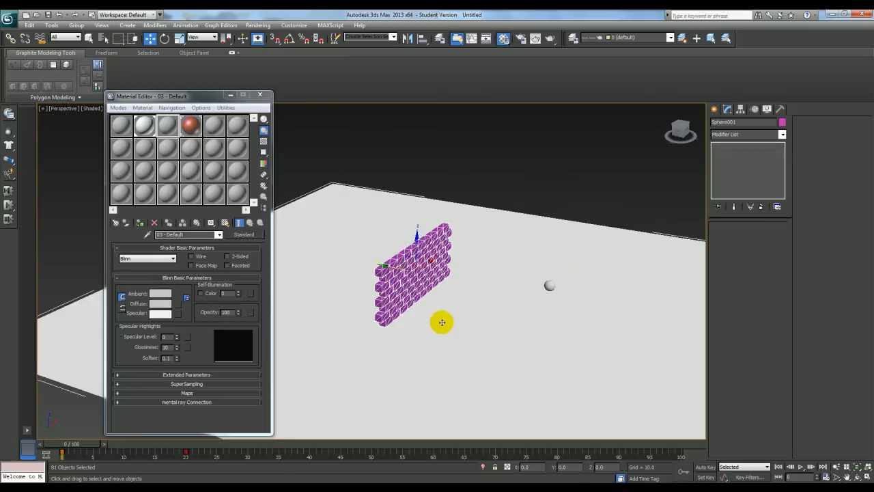
{"action": "left_click", "coordinate": [745, 135]}
{"action": "key", "text": "Down"}
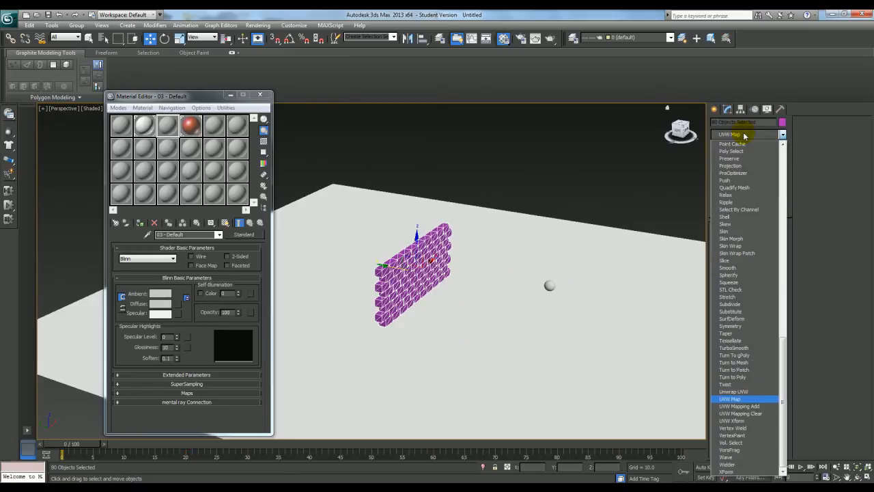
{"action": "key", "text": "Return"}
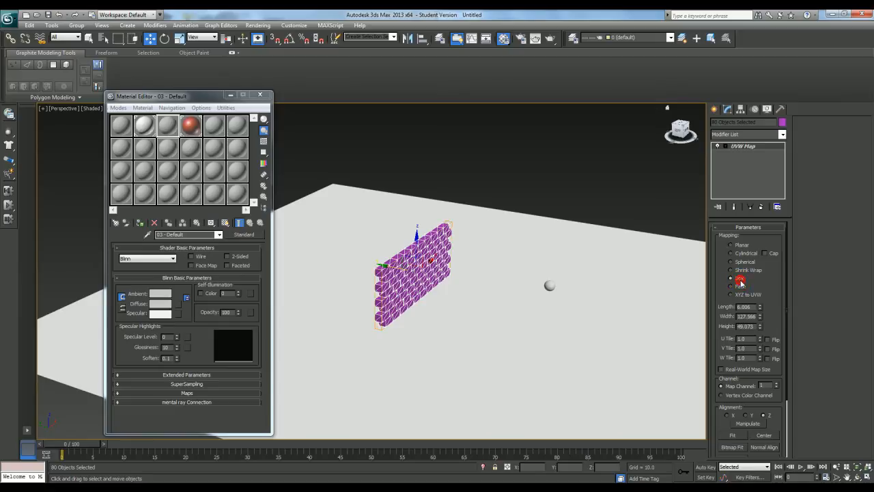
{"action": "middle_click_drag", "start_coordinate": [487, 290], "coordinate": [475, 299]}
{"action": "left_click", "coordinate": [745, 372]}
Load the library concrete Smooth Precast Structural into the third sample slot and assign it to the selected bricks
{"action": "left_click", "coordinate": [244, 235]}
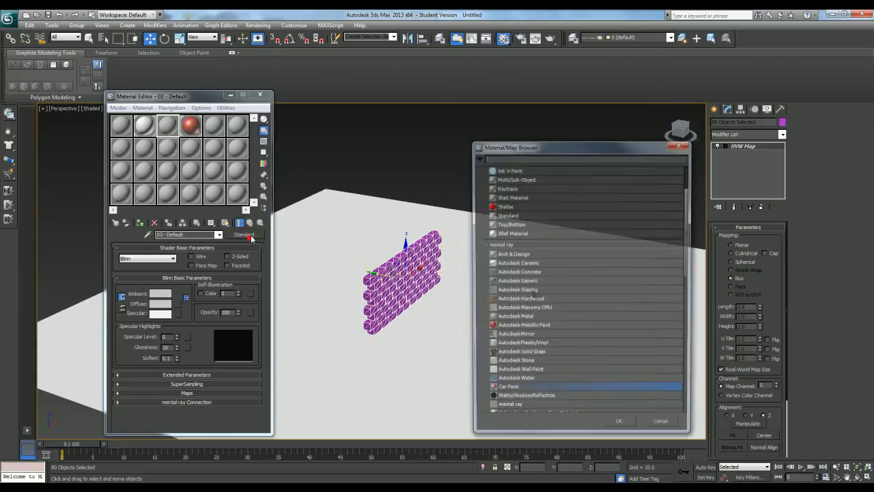
{"action": "left_click_drag", "start_coordinate": [528, 148], "coordinate": [408, 71]}
{"action": "scroll", "coordinate": [403, 211], "scroll_direction": "down", "scroll_amount": 1}
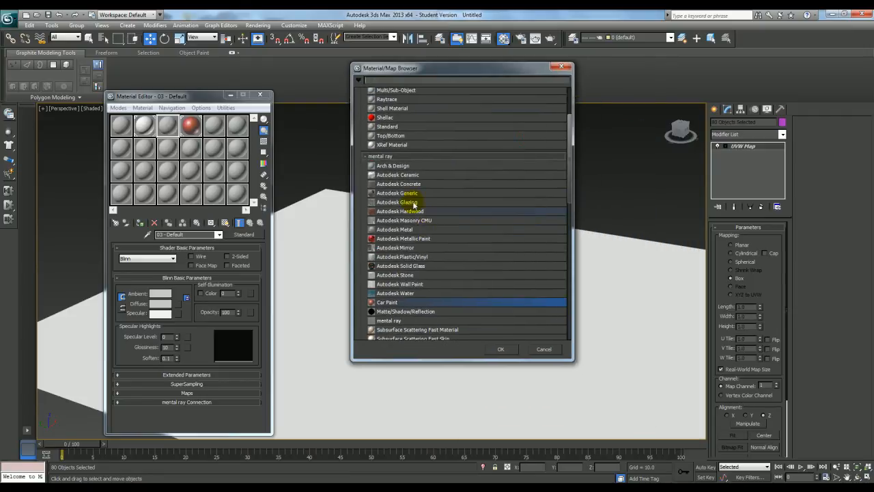
{"action": "left_click", "coordinate": [425, 222]}
{"action": "scroll", "coordinate": [444, 226], "scroll_direction": "down", "scroll_amount": 5}
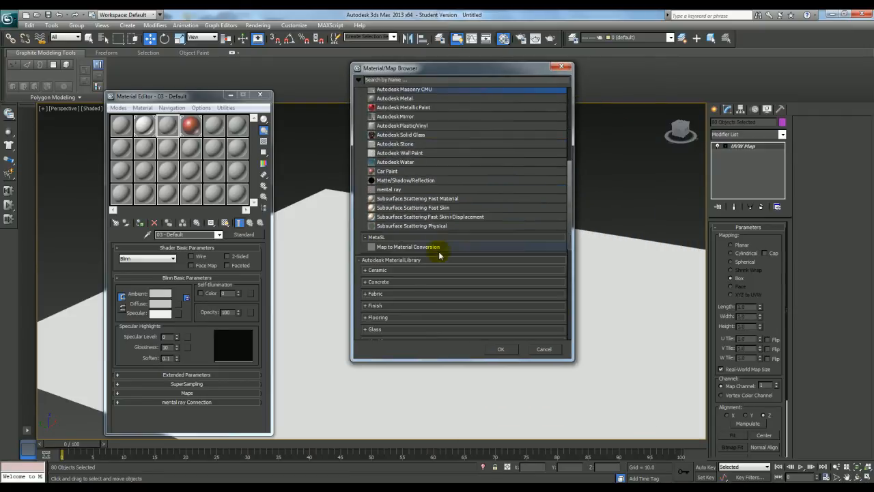
{"action": "left_click", "coordinate": [388, 282]}
{"action": "scroll", "coordinate": [430, 260], "scroll_direction": "down", "scroll_amount": 5}
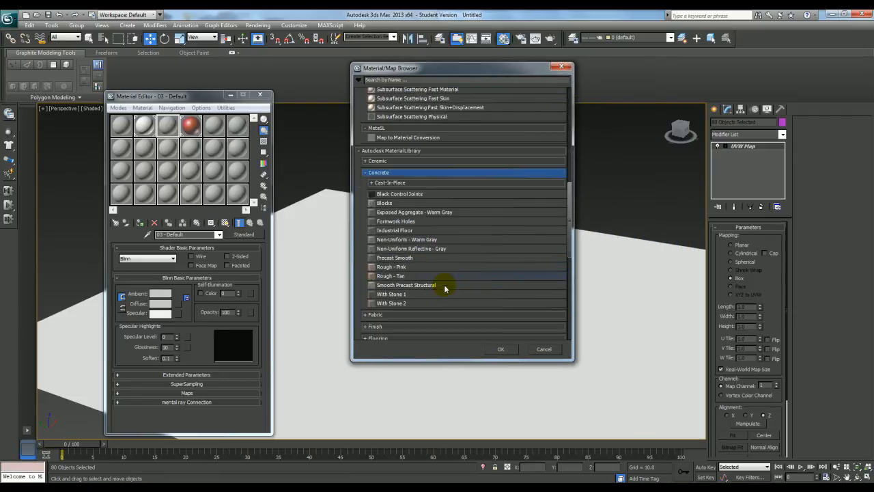
{"action": "double_click", "coordinate": [413, 285]}
{"action": "left_click_drag", "start_coordinate": [375, 284], "coordinate": [382, 283]}
{"action": "left_click", "coordinate": [416, 268]}
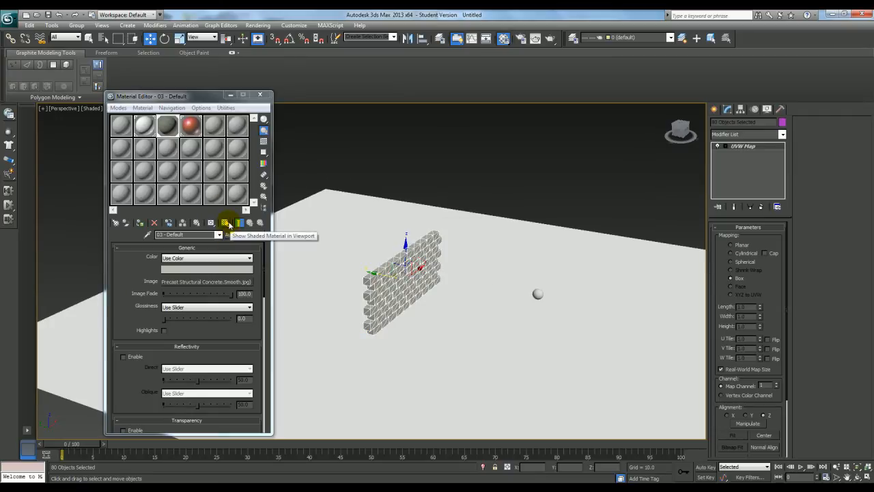
Show the concrete material shaded in the viewport, inspect it on the wall, then minimize the Material Editor and deselect the bricks
{"action": "left_click", "coordinate": [229, 224]}
{"action": "scroll", "coordinate": [416, 250], "scroll_direction": "up", "scroll_amount": 10}
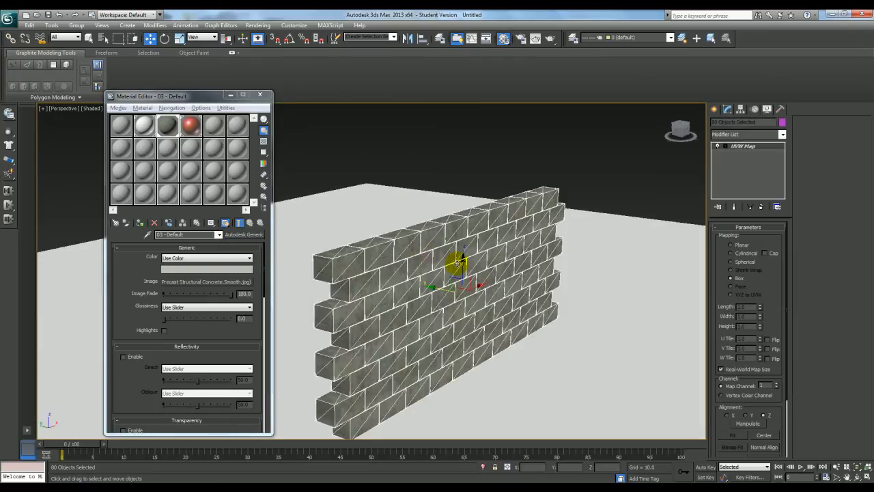
{"action": "middle_click_drag", "start_coordinate": [482, 270], "coordinate": [344, 221], "text": "alt"}
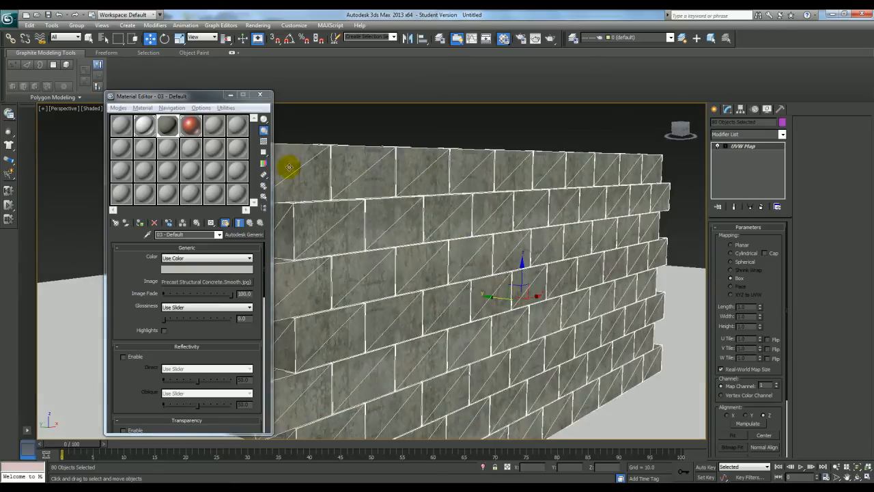
{"action": "left_click", "coordinate": [230, 94]}
{"action": "scroll", "coordinate": [431, 201], "scroll_direction": "down", "scroll_amount": 8}
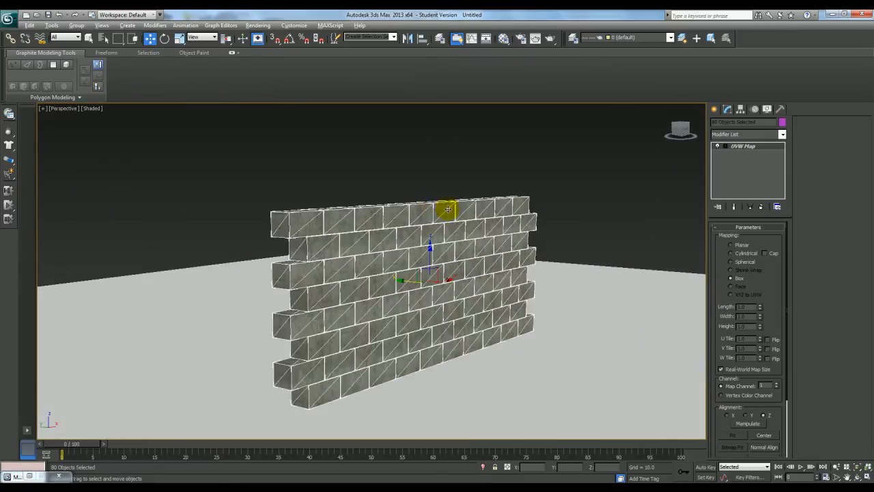
{"action": "middle_click_drag", "start_coordinate": [444, 205], "coordinate": [613, 166], "text": "alt"}
{"action": "left_click", "coordinate": [612, 167]}
{"action": "scroll", "coordinate": [611, 166], "scroll_direction": "down", "scroll_amount": 6}
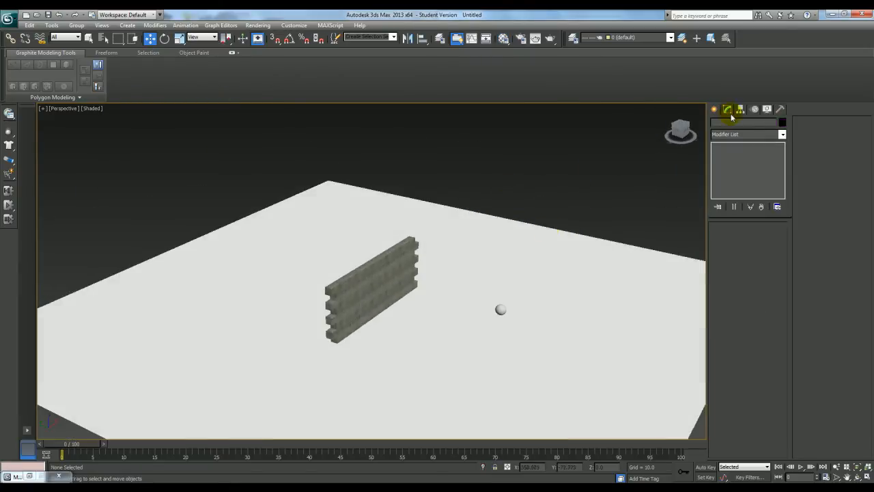
Create a Daylight system centred near the wall, accepting the recommended mr Photographic Exposure Control at EV 15
{"action": "left_click", "coordinate": [713, 110]}
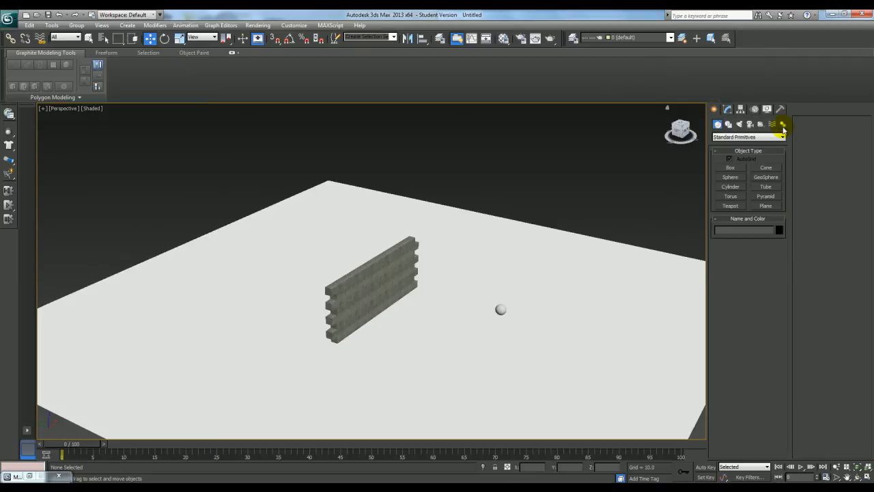
{"action": "left_click", "coordinate": [783, 125]}
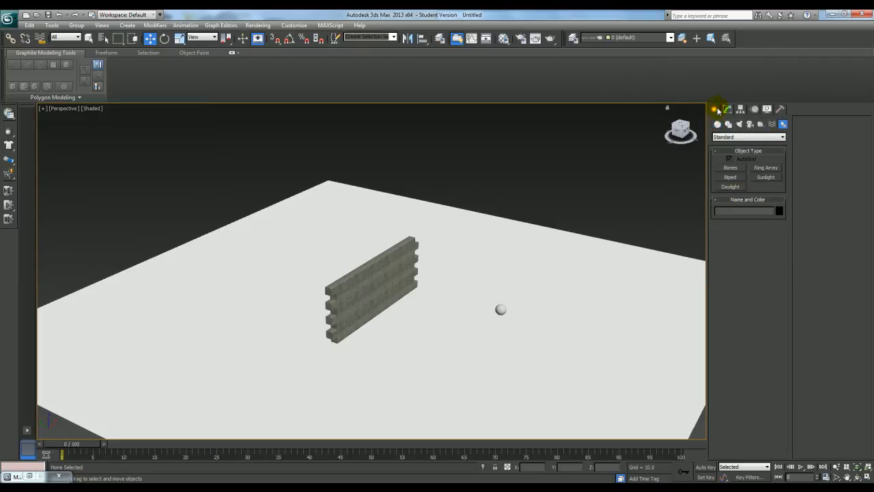
{"action": "left_click", "coordinate": [730, 186]}
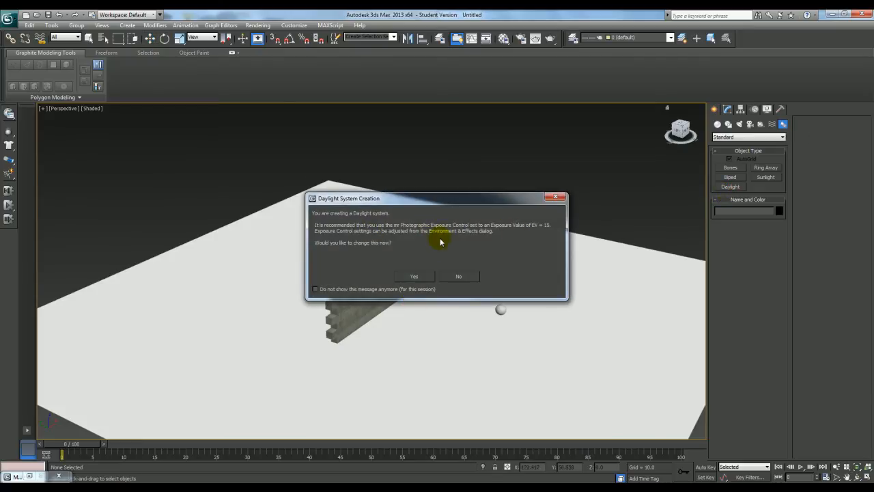
{"action": "left_click", "coordinate": [423, 277]}
{"action": "left_click_drag", "start_coordinate": [397, 312], "coordinate": [517, 277]}
{"action": "left_click", "coordinate": [621, 120]}
{"action": "scroll", "coordinate": [504, 223], "scroll_direction": "down", "scroll_amount": 5}
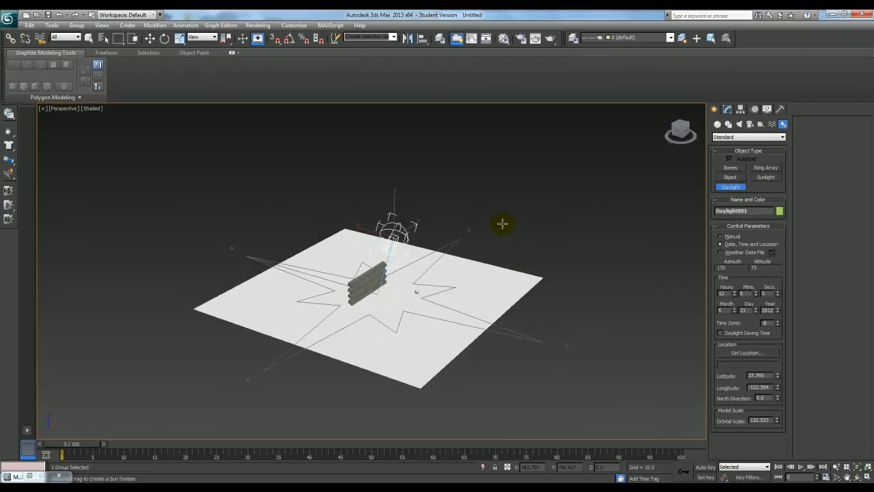
{"action": "middle_click_drag", "start_coordinate": [501, 225], "coordinate": [519, 224], "text": "alt"}
Set the daylight's position to Manual and move the sun up and away from the wall to about X 187, Y -276
{"action": "key", "text": "w"}
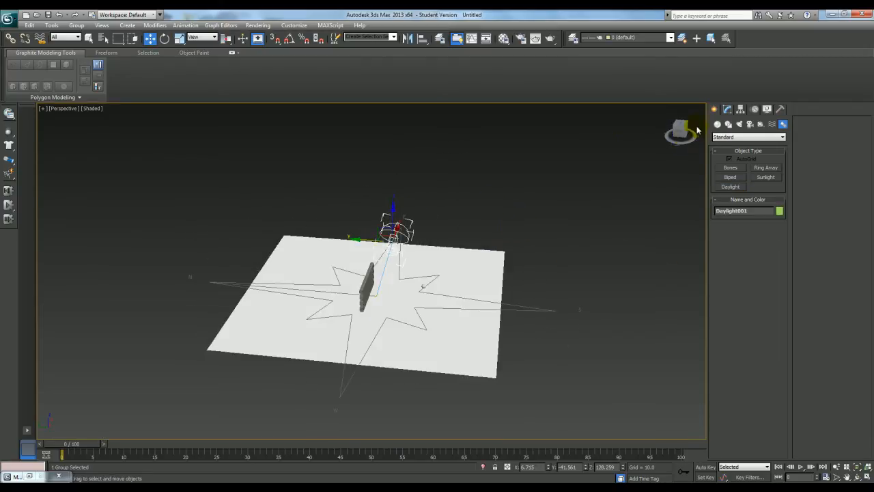
{"action": "left_click", "coordinate": [727, 109]}
{"action": "left_click", "coordinate": [733, 288]}
{"action": "middle_click_drag", "start_coordinate": [608, 253], "coordinate": [523, 273], "text": "alt"}
{"action": "left_click_drag", "start_coordinate": [393, 246], "coordinate": [378, 159]}
{"action": "middle_click_drag", "start_coordinate": [378, 160], "coordinate": [414, 157], "text": "alt"}
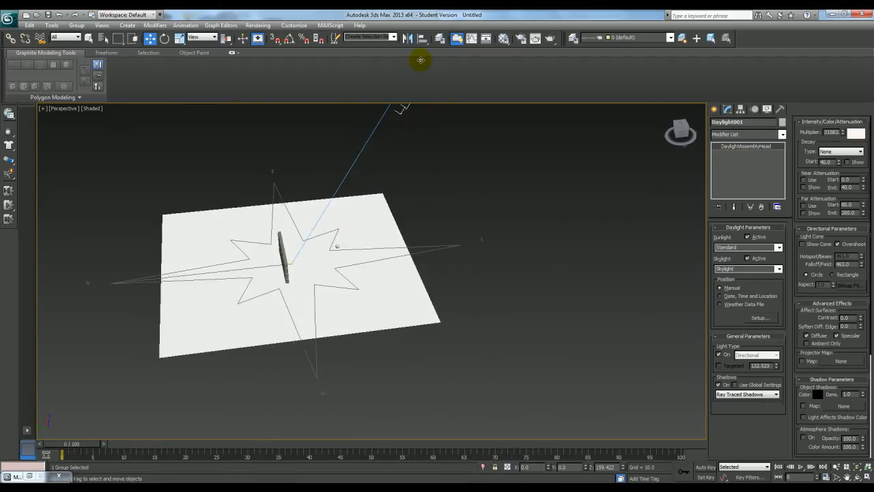
{"action": "middle_click_drag", "start_coordinate": [433, 200], "coordinate": [433, 269], "text": "alt"}
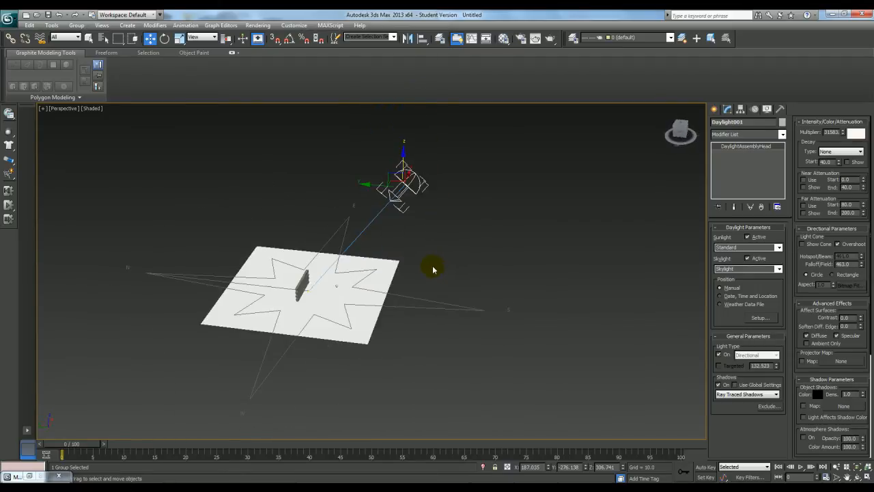
Set the daylight's sunlight to mr Sun and its skylight to mr Sky, adding the mr Physical Sky environment map
{"action": "left_click", "coordinate": [379, 289]}
{"action": "left_click", "coordinate": [415, 196]}
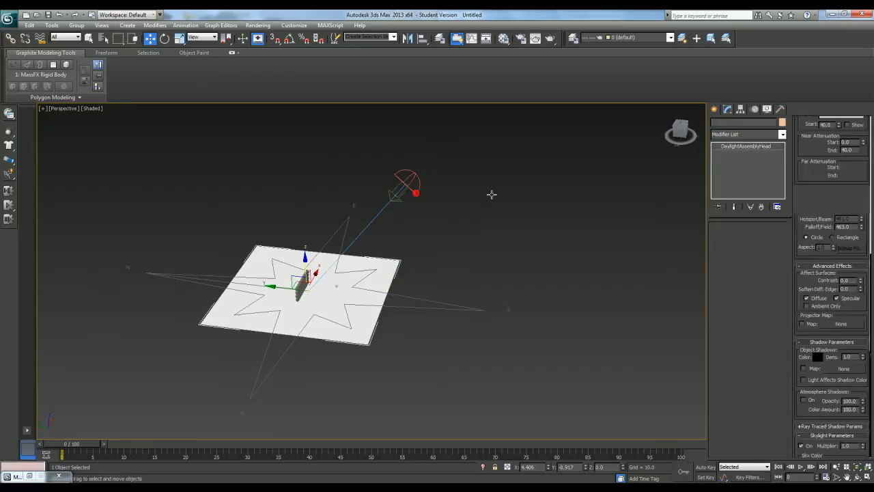
{"action": "left_click", "coordinate": [777, 248]}
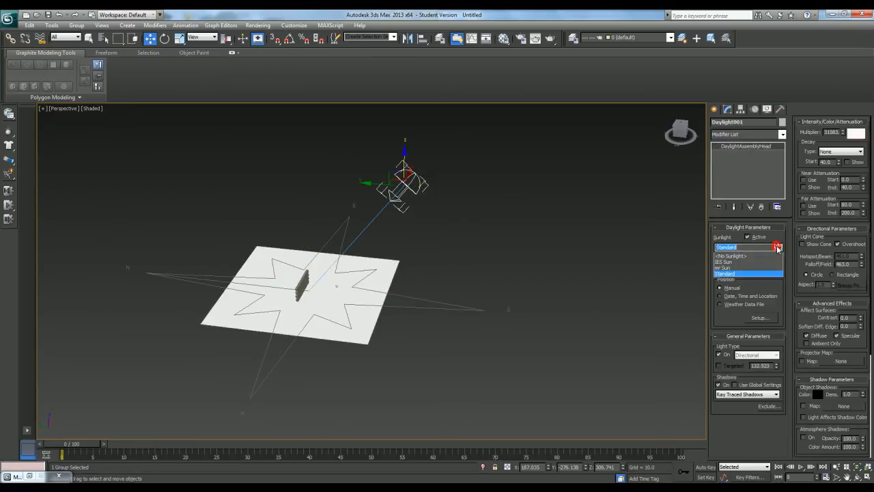
{"action": "left_click", "coordinate": [746, 267]}
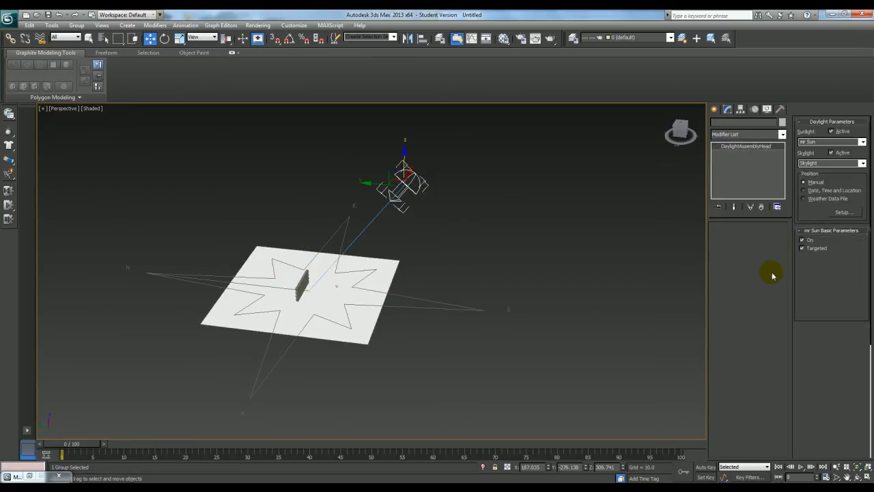
{"action": "left_click", "coordinate": [777, 269]}
{"action": "left_click", "coordinate": [748, 288]}
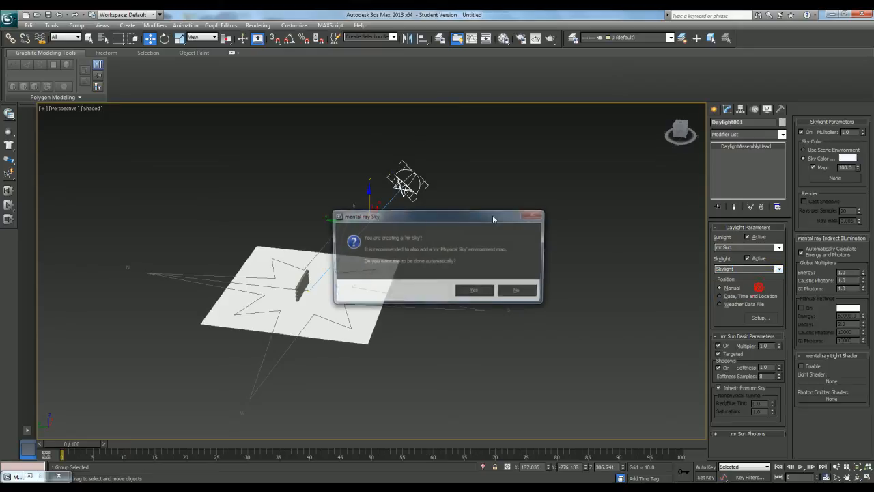
{"action": "left_click", "coordinate": [471, 292]}
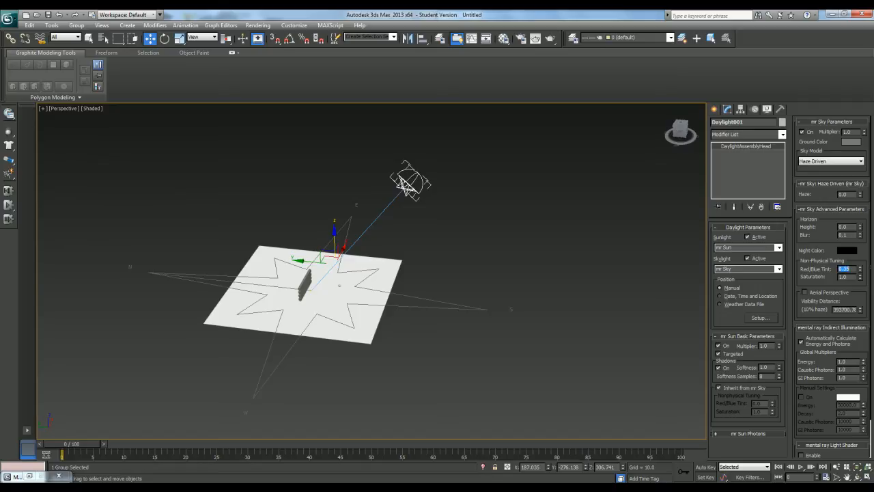
Bake the MassFX simulation for all rigid bodies, then close MassFX Tools
{"action": "middle_click_drag", "start_coordinate": [543, 255], "coordinate": [474, 299]}
{"action": "scroll", "coordinate": [517, 267], "scroll_direction": "up", "scroll_amount": 4}
{"action": "left_click_drag", "start_coordinate": [79, 445], "coordinate": [57, 443]}
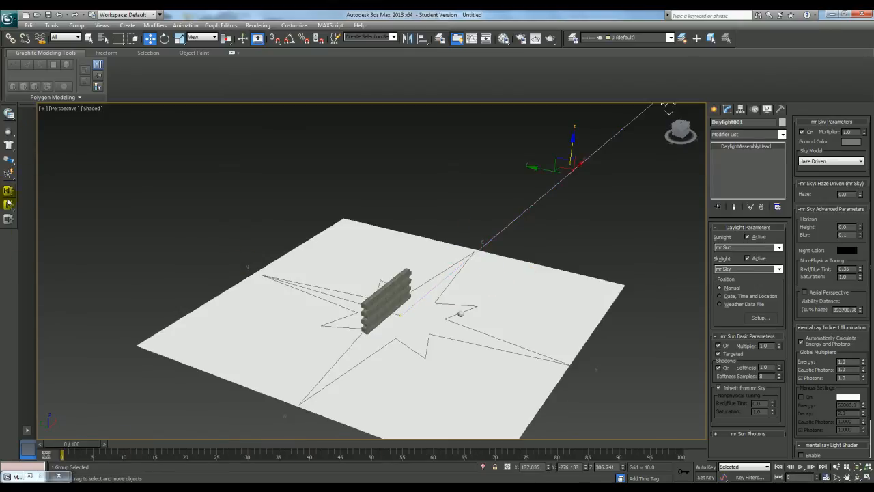
{"action": "left_click", "coordinate": [10, 114]}
{"action": "left_click_drag", "start_coordinate": [525, 190], "coordinate": [260, 188]}
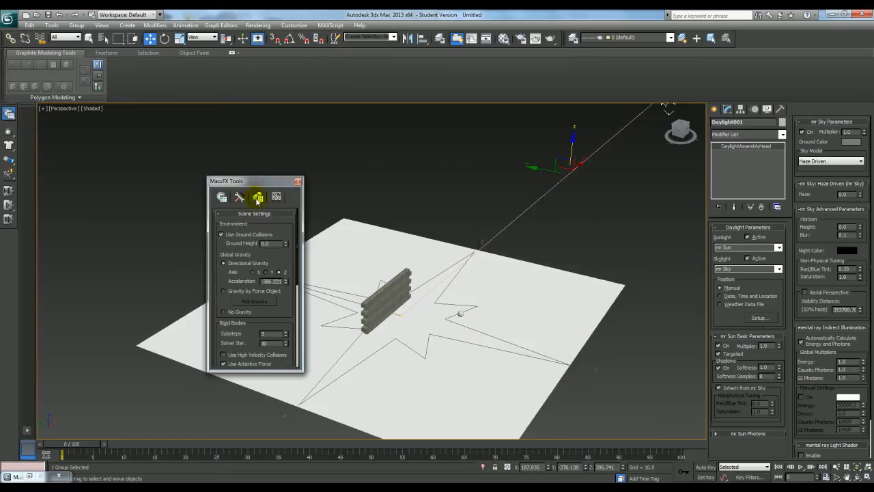
{"action": "left_click", "coordinate": [240, 197]}
{"action": "left_click", "coordinate": [254, 263]}
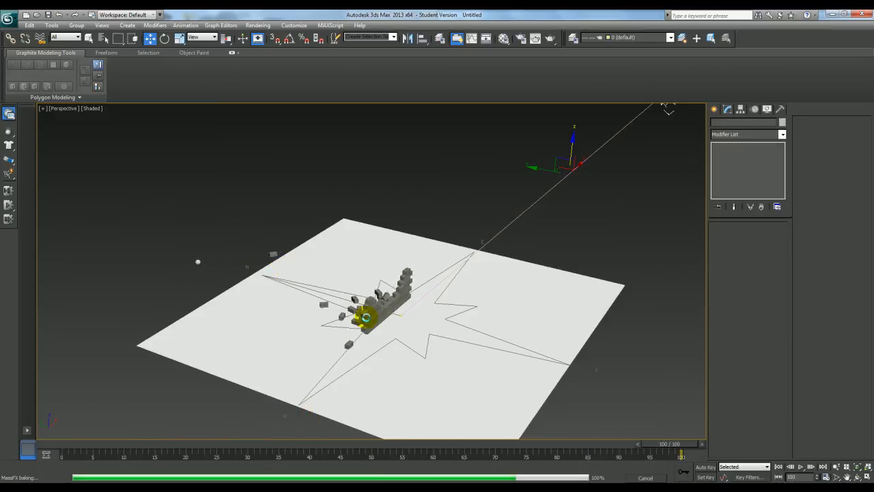
{"action": "left_click", "coordinate": [299, 182]}
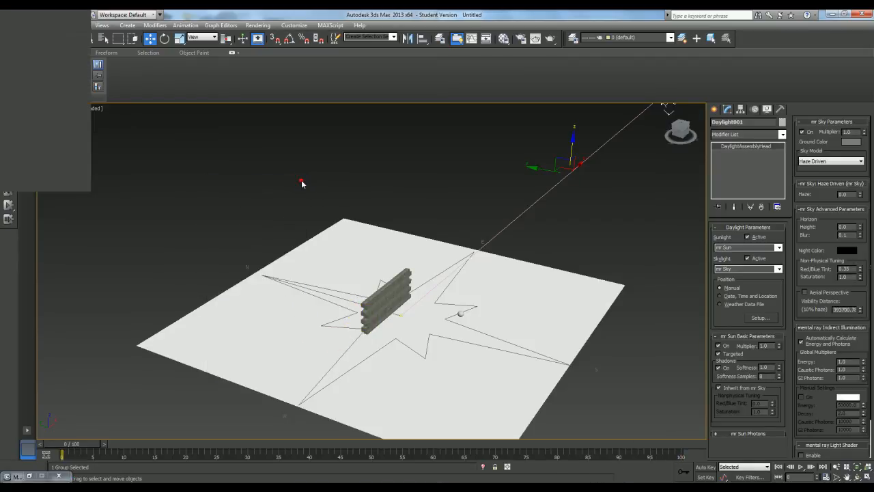
Enlarge the ground plane to a length and width of 1000
{"action": "left_click", "coordinate": [212, 333]}
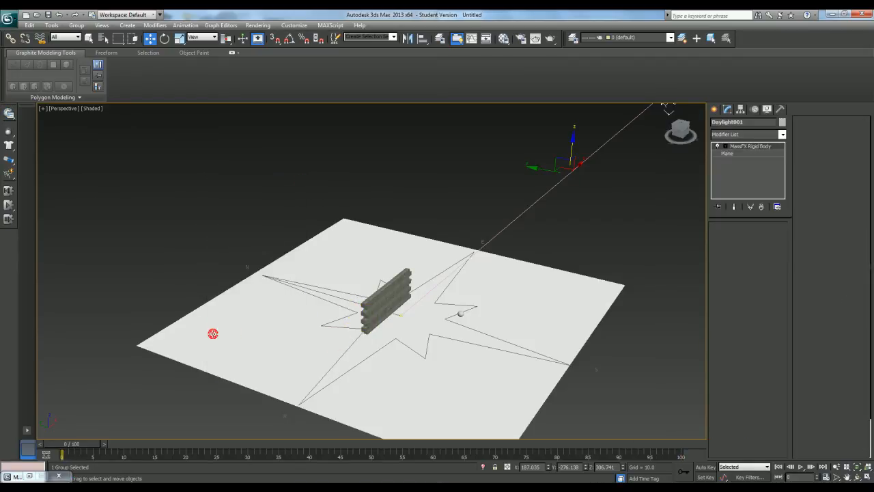
{"action": "left_click", "coordinate": [725, 155]}
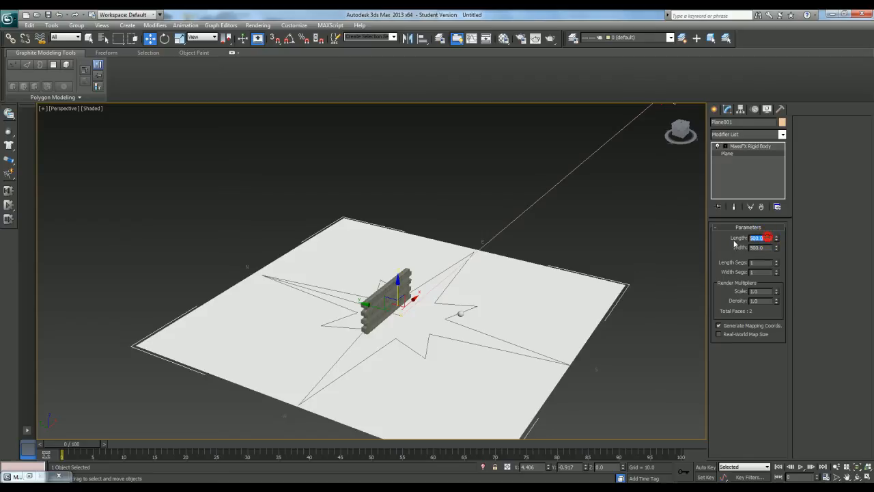
{"action": "type", "text": "1000"}
{"action": "key", "text": "Tab"}
{"action": "type", "text": "10"}
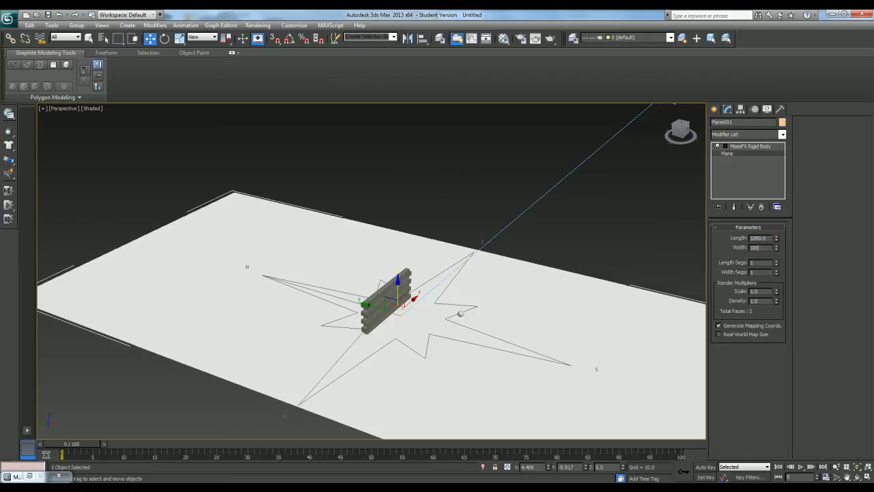
{"action": "type", "text": "00"}
{"action": "key", "text": "Return"}
Go to frame 24 and create a camera from a low perspective view facing the breaking wall
{"action": "left_click_drag", "start_coordinate": [86, 445], "coordinate": [214, 450]}
{"action": "middle_click_drag", "start_coordinate": [471, 343], "coordinate": [437, 298], "text": "alt"}
{"action": "left_click", "coordinate": [391, 306]}
{"action": "key", "text": "z"}
{"action": "scroll", "coordinate": [415, 316], "scroll_direction": "down", "scroll_amount": 4}
{"action": "scroll", "coordinate": [415, 316], "scroll_direction": "down", "scroll_amount": 5}
{"action": "key", "text": "ctrl+c"}
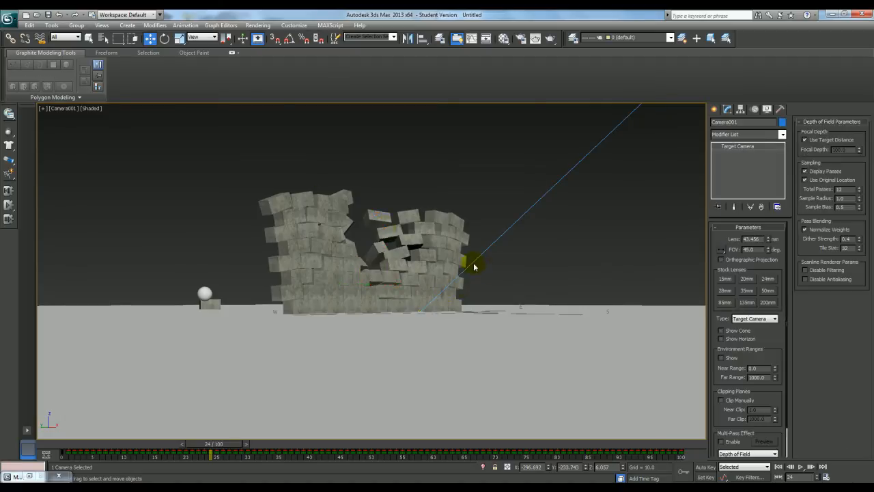
Return the camera viewport to Perspective, show all four viewports and set the camera's Z position to 1
{"action": "left_click", "coordinate": [64, 108]}
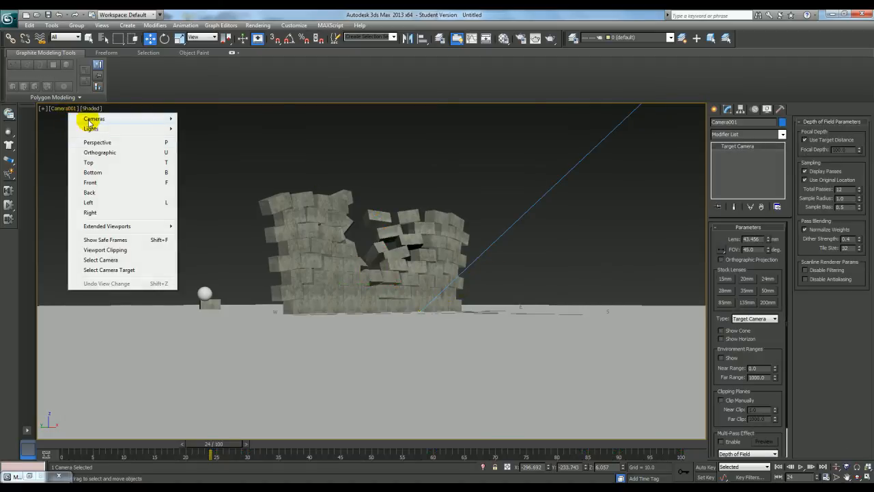
{"action": "left_click", "coordinate": [140, 143]}
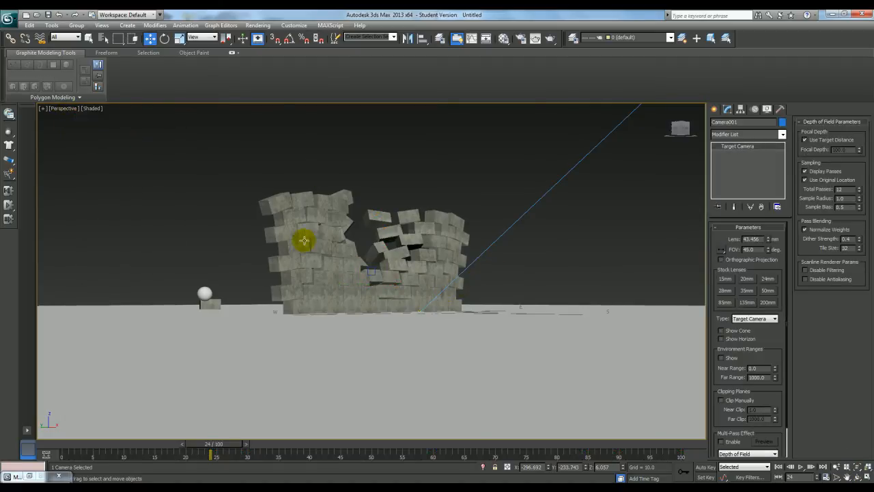
{"action": "middle_click_drag", "start_coordinate": [295, 225], "coordinate": [318, 242], "text": "alt"}
{"action": "scroll", "coordinate": [322, 234], "scroll_direction": "down", "scroll_amount": 4}
{"action": "scroll", "coordinate": [317, 242], "scroll_direction": "down", "scroll_amount": 2}
{"action": "scroll", "coordinate": [318, 243], "scroll_direction": "down", "scroll_amount": 3}
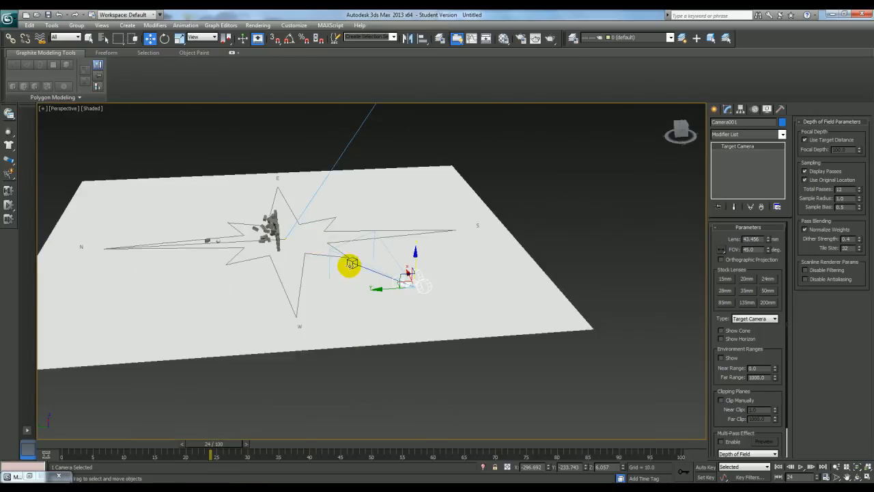
{"action": "key", "text": "alt+w"}
{"action": "middle_click_drag", "start_coordinate": [470, 209], "coordinate": [536, 217]}
{"action": "scroll", "coordinate": [478, 205], "scroll_direction": "down", "scroll_amount": 4}
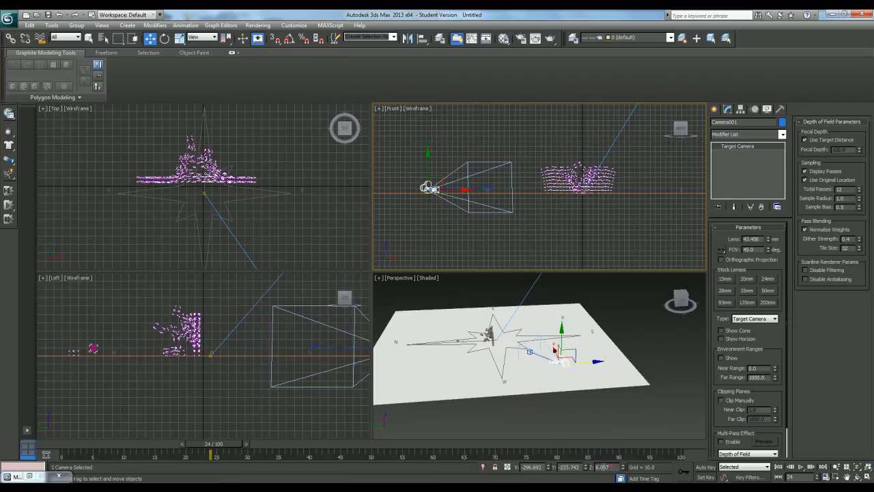
{"action": "type", "text": "1"}
{"action": "key", "text": "Return"}
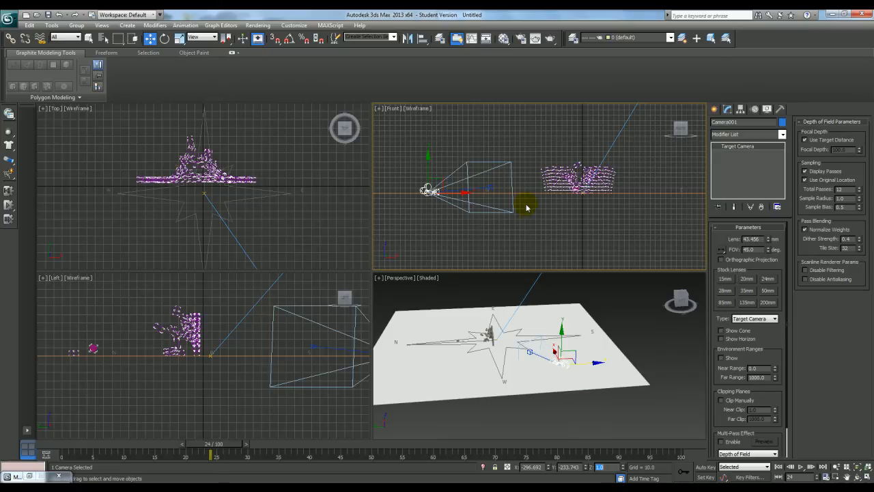
Move the camera target to about X -85, Y -132, and show the Camera001 view shaded in the Front viewport
{"action": "middle_click_drag", "start_coordinate": [499, 189], "coordinate": [469, 217]}
{"action": "left_click", "coordinate": [459, 216]}
{"action": "left_click_drag", "start_coordinate": [476, 217], "coordinate": [513, 246]}
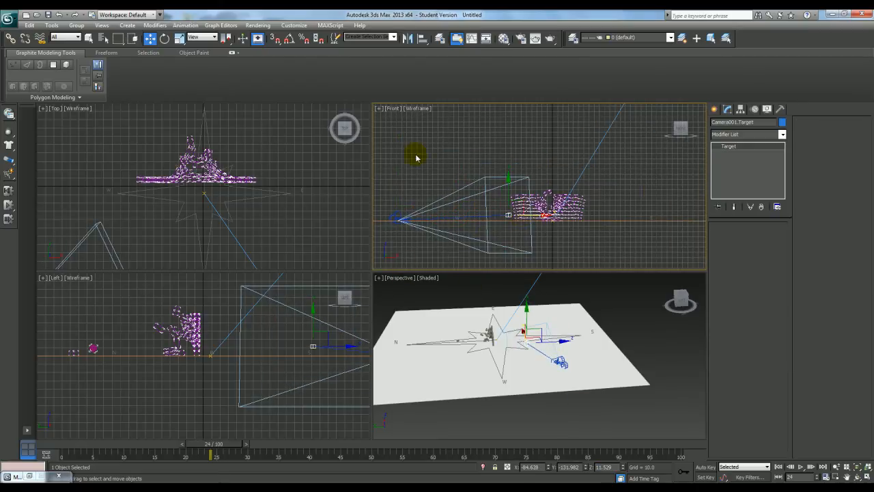
{"action": "left_click", "coordinate": [393, 109]}
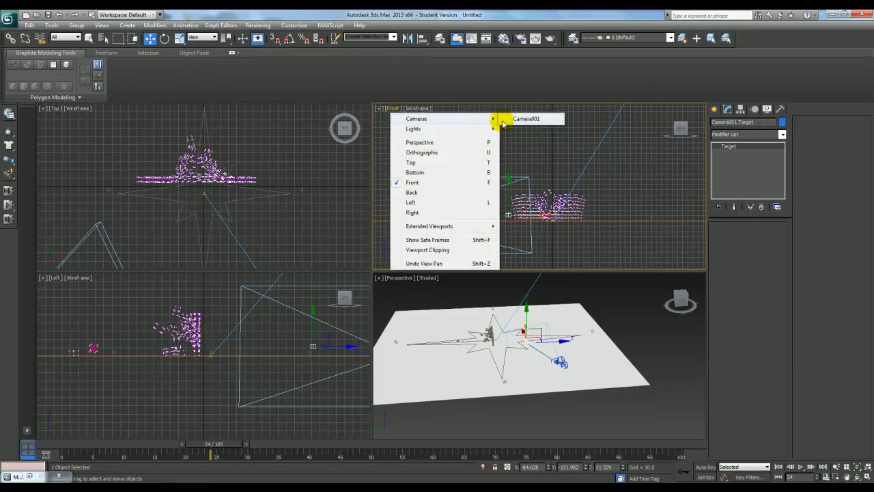
{"action": "left_click", "coordinate": [509, 117]}
{"action": "left_click", "coordinate": [528, 139]}
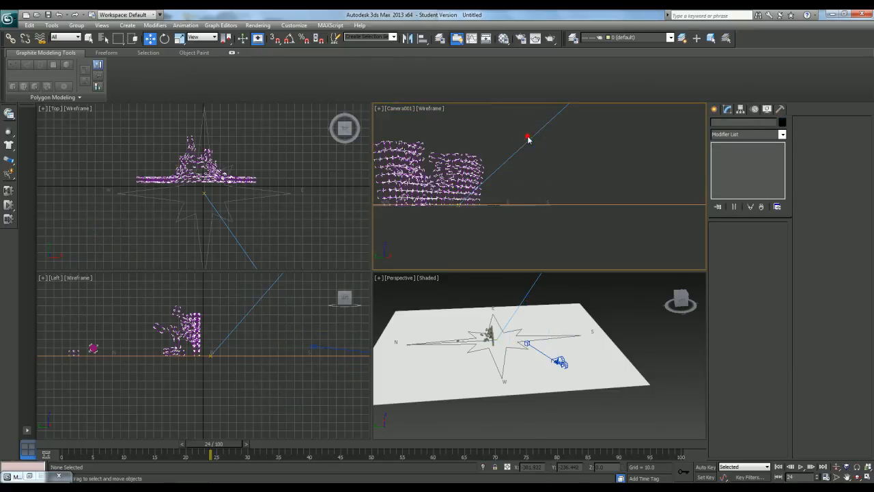
{"action": "key", "text": "F3"}
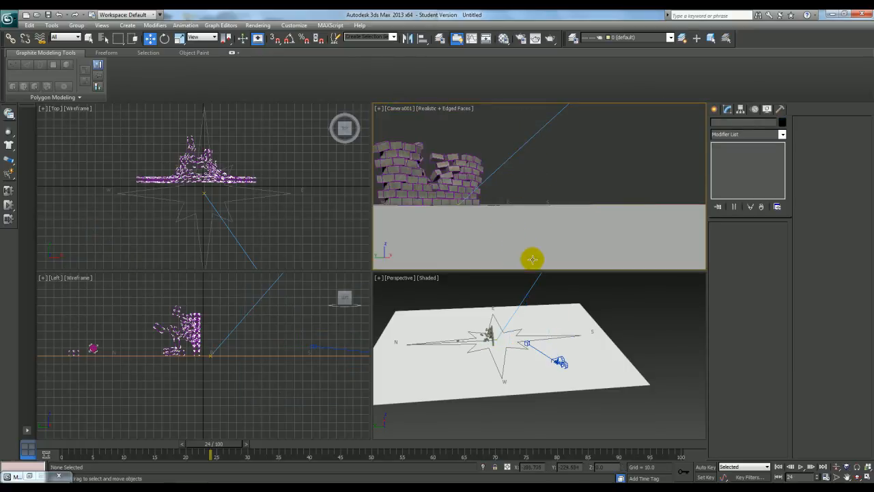
Move the camera target close to the wall and raise it to frame the bricks and sphere, then maximize the camera view
{"action": "left_click", "coordinate": [528, 346]}
{"action": "left_click", "coordinate": [523, 351]}
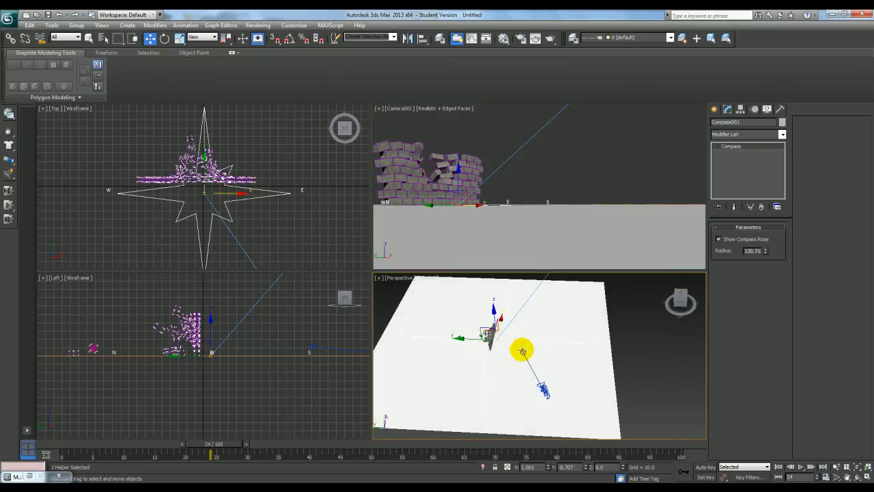
{"action": "left_click", "coordinate": [517, 344]}
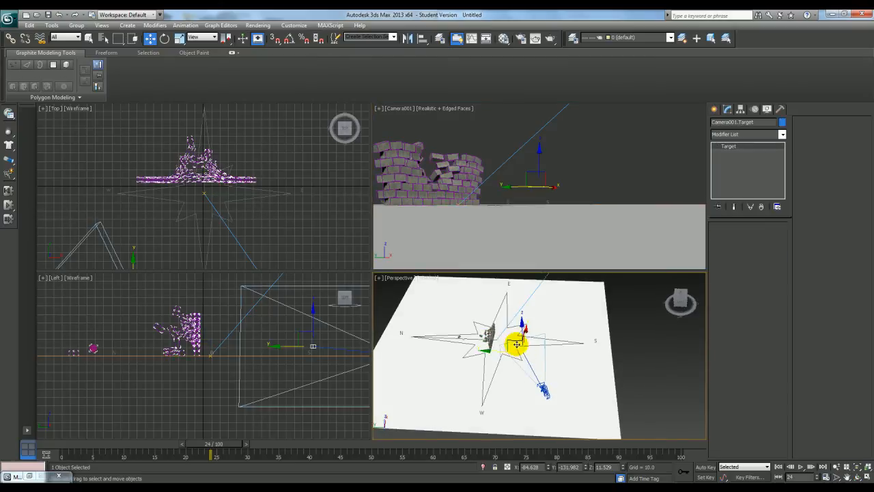
{"action": "left_click_drag", "start_coordinate": [517, 345], "coordinate": [495, 315]}
{"action": "key", "text": "ctrl+z"}
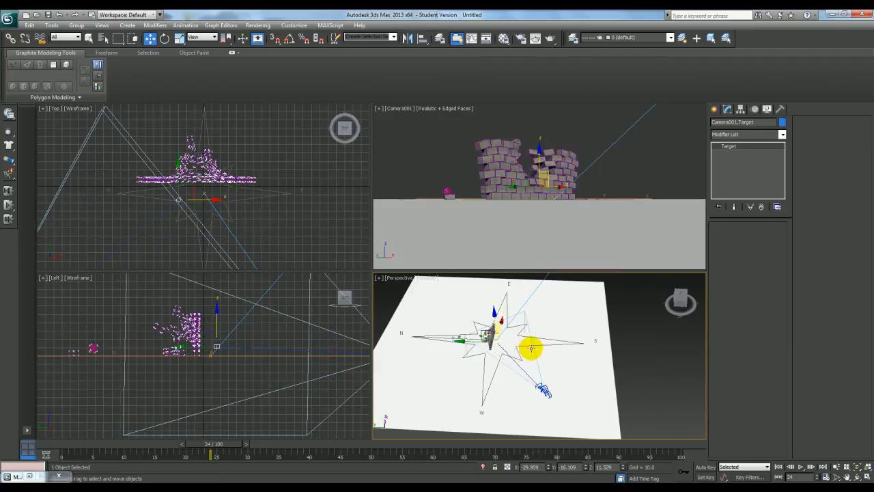
{"action": "middle_click_drag", "start_coordinate": [517, 351], "coordinate": [525, 327], "text": "alt"}
{"action": "left_click_drag", "start_coordinate": [496, 322], "coordinate": [498, 315]}
{"action": "left_click", "coordinate": [574, 303]}
{"action": "key", "text": "alt+w"}
{"action": "key", "text": "alt+w"}
{"action": "key", "text": "alt+w"}
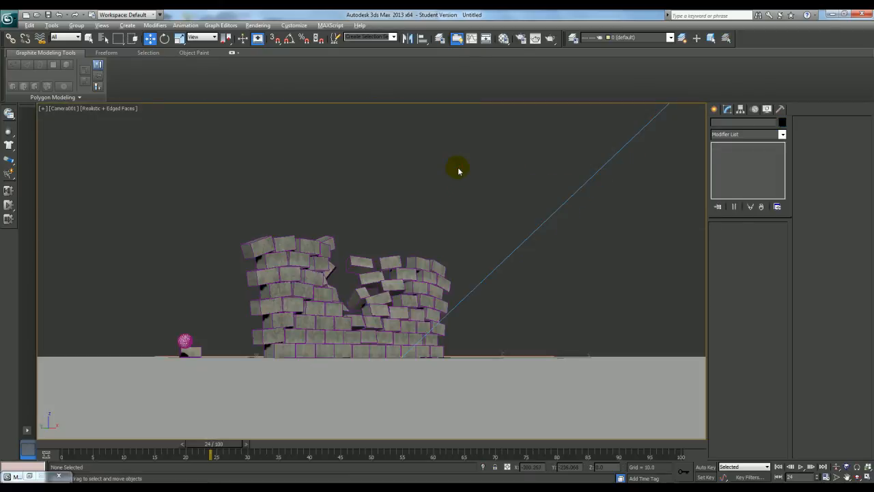
Give all objects a black object colour and turn off edged faces in the camera view
{"action": "key", "text": "ctrl+a"}
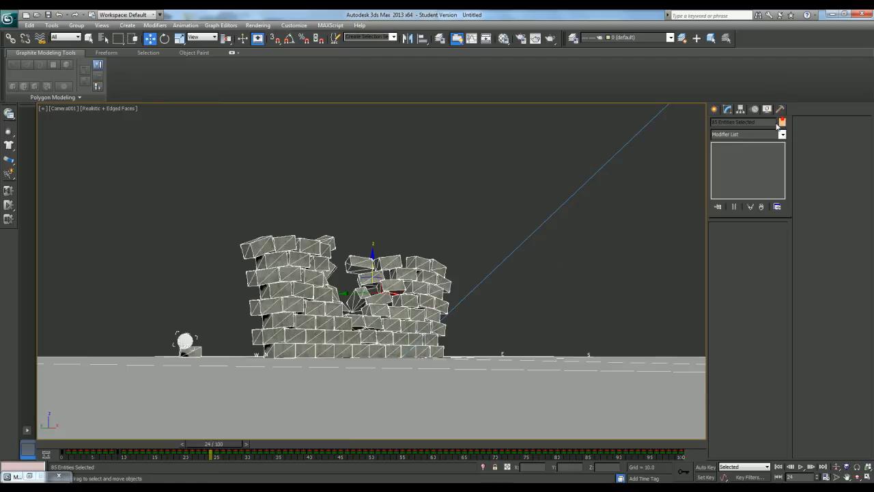
{"action": "left_click", "coordinate": [782, 122]}
{"action": "left_click", "coordinate": [646, 301]}
{"action": "left_click", "coordinate": [622, 328]}
{"action": "left_click", "coordinate": [615, 276]}
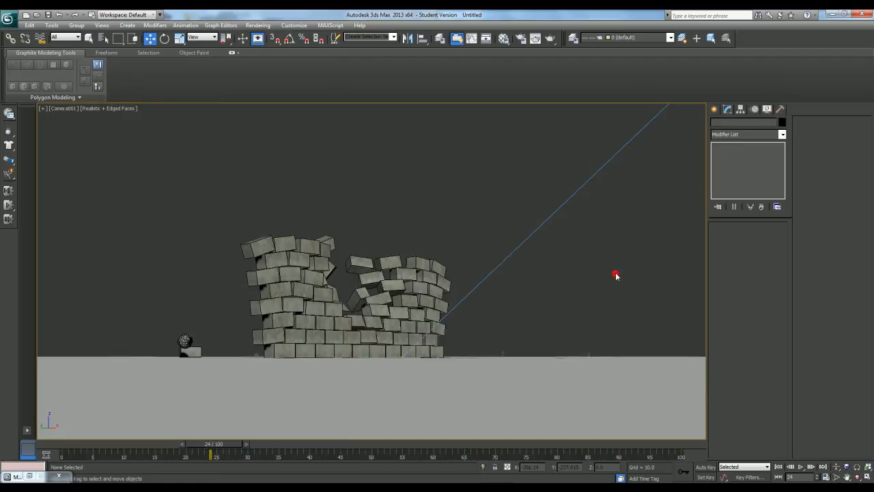
{"action": "key", "text": "F4"}
{"action": "key", "text": "F4"}
{"action": "key", "text": "F4"}
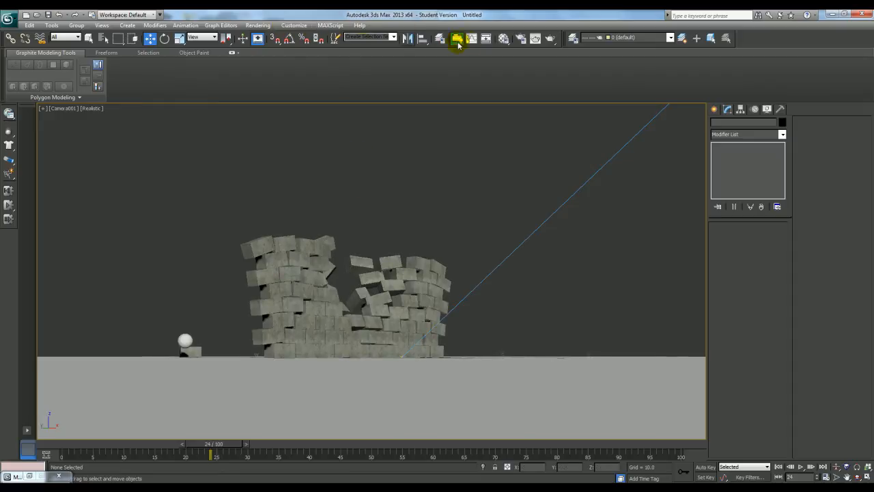
Set the render output to an AVI file named Render_001 in the renderoutput folder
{"action": "left_click", "coordinate": [521, 39]}
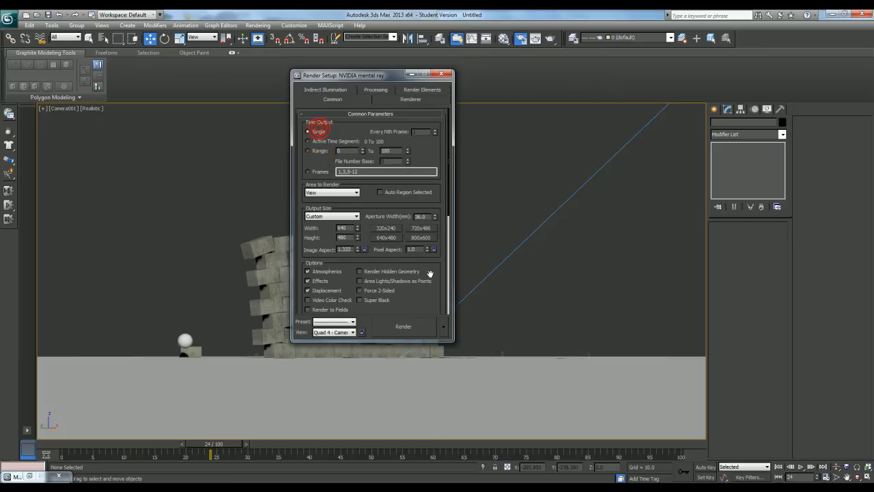
{"action": "scroll", "coordinate": [417, 273], "scroll_direction": "down", "scroll_amount": 5}
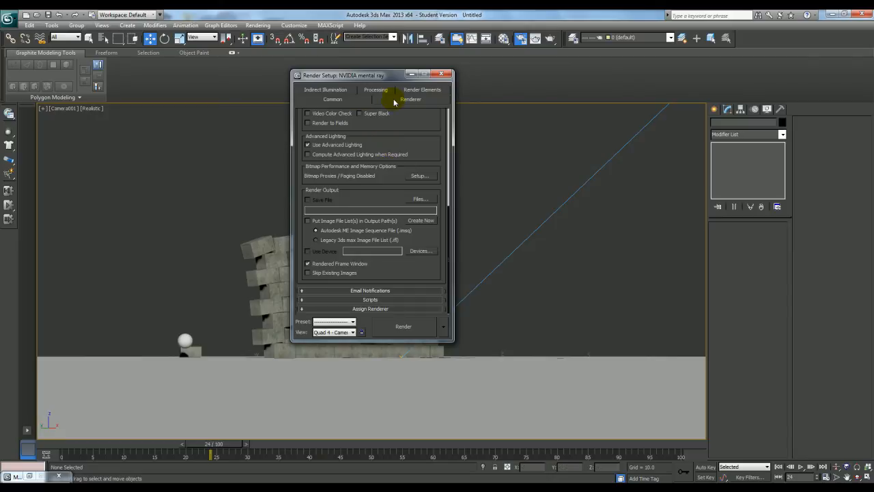
{"action": "left_click", "coordinate": [419, 199]}
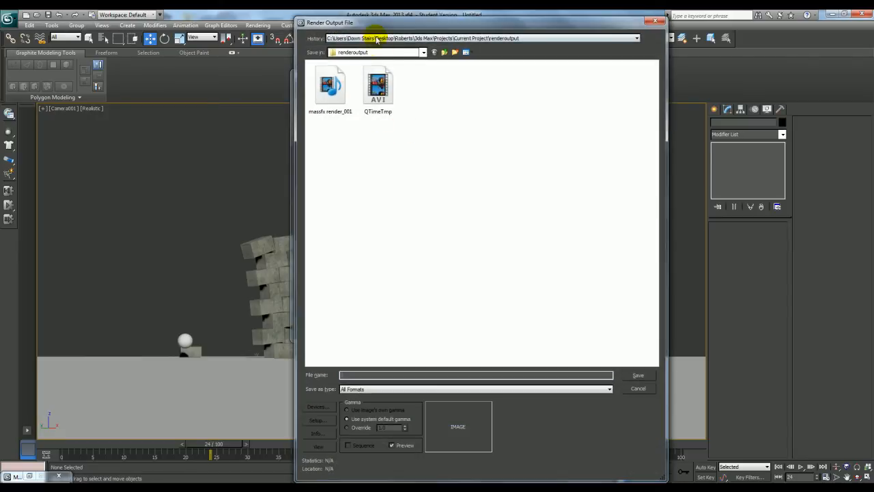
{"action": "left_click", "coordinate": [381, 390]}
{"action": "left_click", "coordinate": [383, 404]}
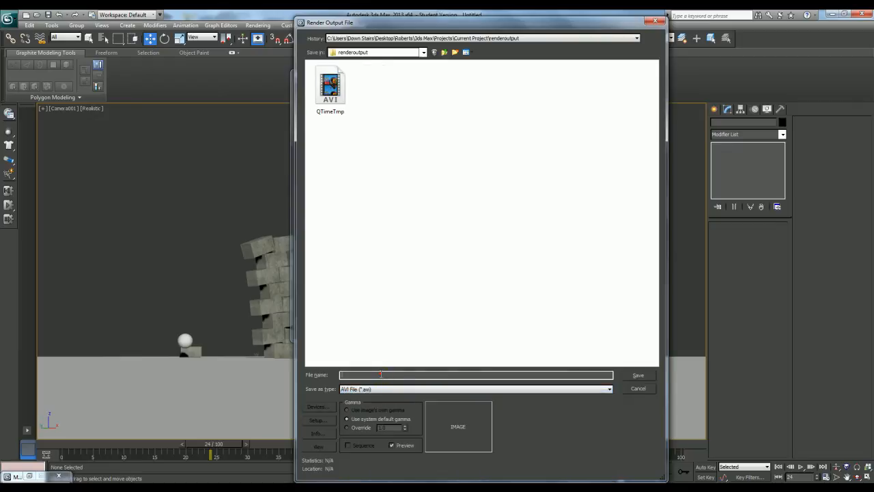
{"action": "type", "text": "Render_001"}
{"action": "left_click", "coordinate": [635, 375]}
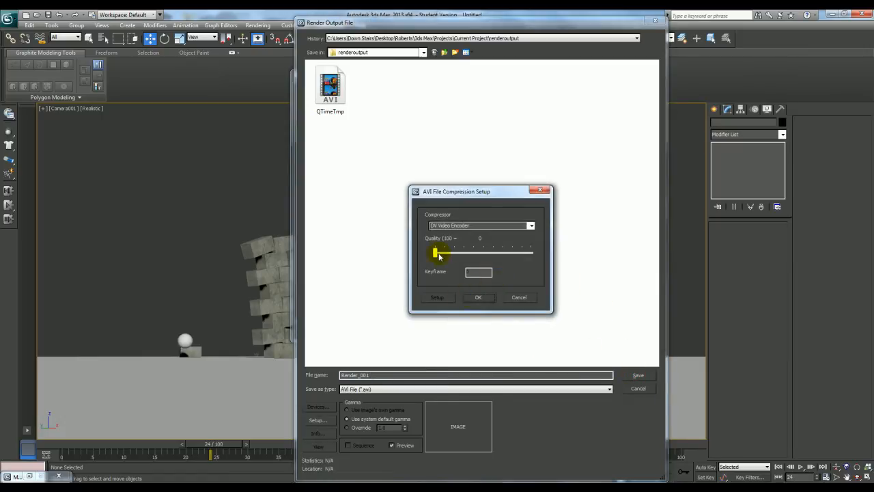
Set the AVI compression to the MJPEG Compressor with the quality slightly above 75, and accept the output file
{"action": "left_click", "coordinate": [434, 254]}
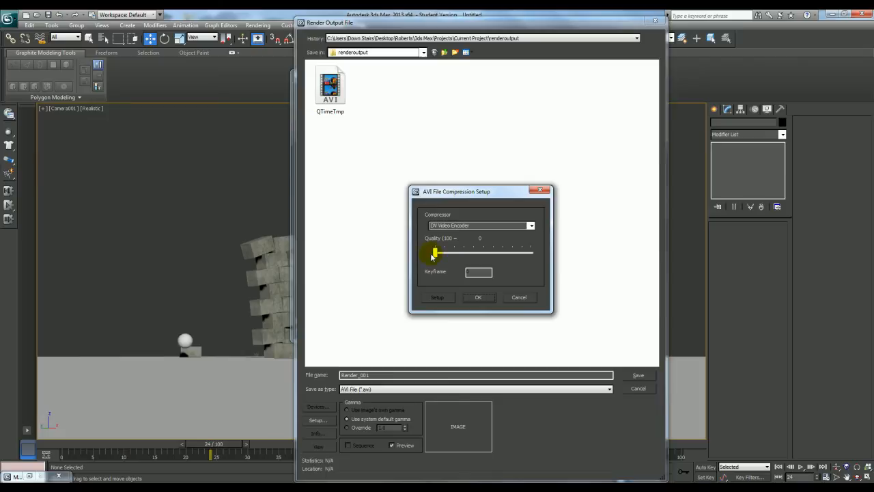
{"action": "left_click", "coordinate": [531, 226]}
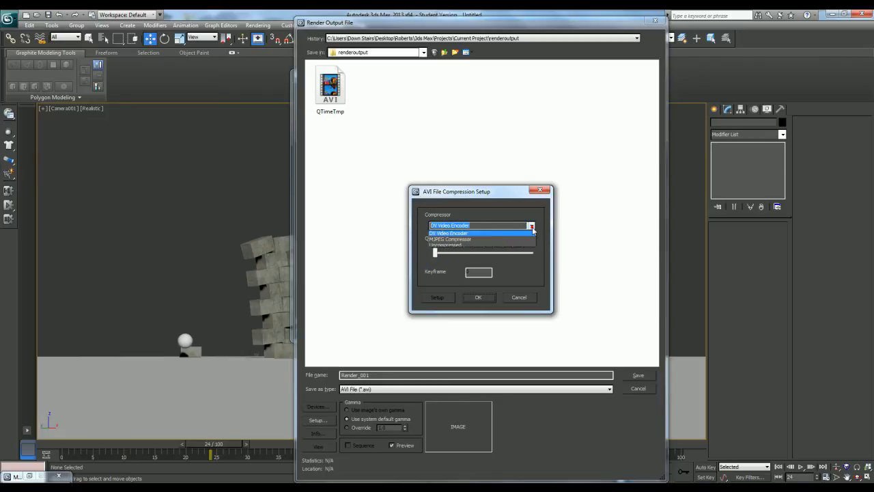
{"action": "left_click", "coordinate": [526, 241]}
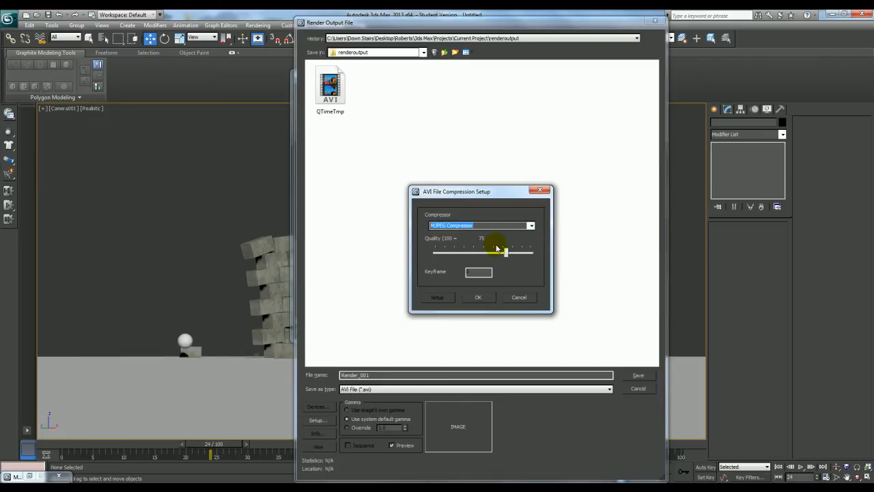
{"action": "left_click_drag", "start_coordinate": [507, 254], "coordinate": [512, 255]}
{"action": "left_click", "coordinate": [478, 297]}
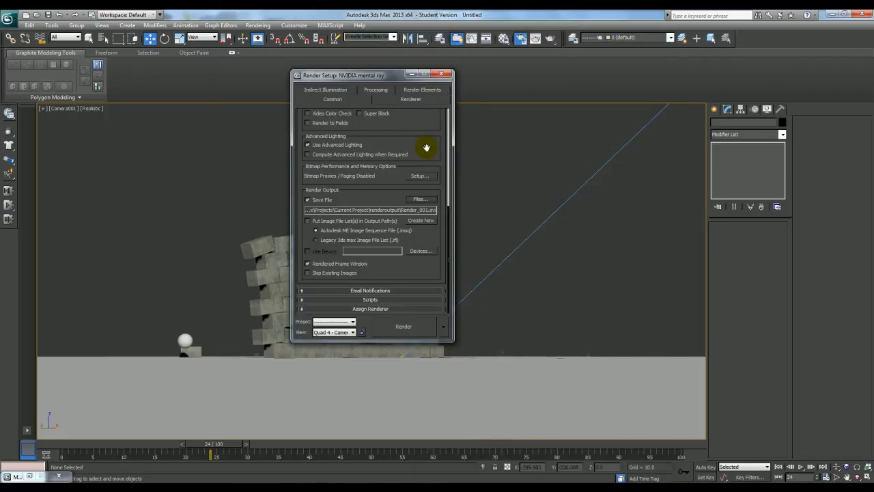
Set the mental ray samples per pixel to a minimum of 1 and a maximum of 16
{"action": "left_click", "coordinate": [410, 99]}
{"action": "left_click", "coordinate": [353, 186]}
{"action": "left_click", "coordinate": [347, 210]}
{"action": "left_click", "coordinate": [351, 193]}
{"action": "left_click", "coordinate": [349, 225]}
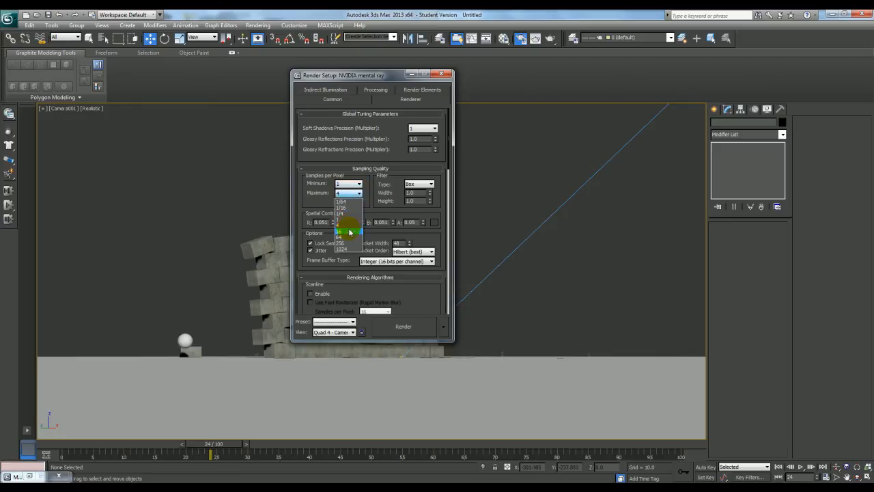
Set the Final Gather precision preset to Low and close the render setup
{"action": "left_click", "coordinate": [332, 89]}
{"action": "left_click", "coordinate": [330, 149]}
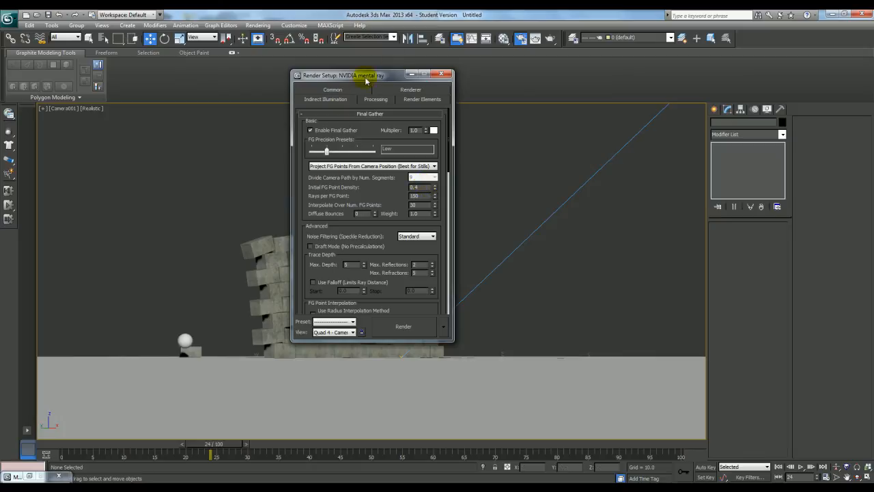
{"action": "left_click", "coordinate": [347, 91]}
{"action": "left_click_drag", "start_coordinate": [392, 76], "coordinate": [509, 98]}
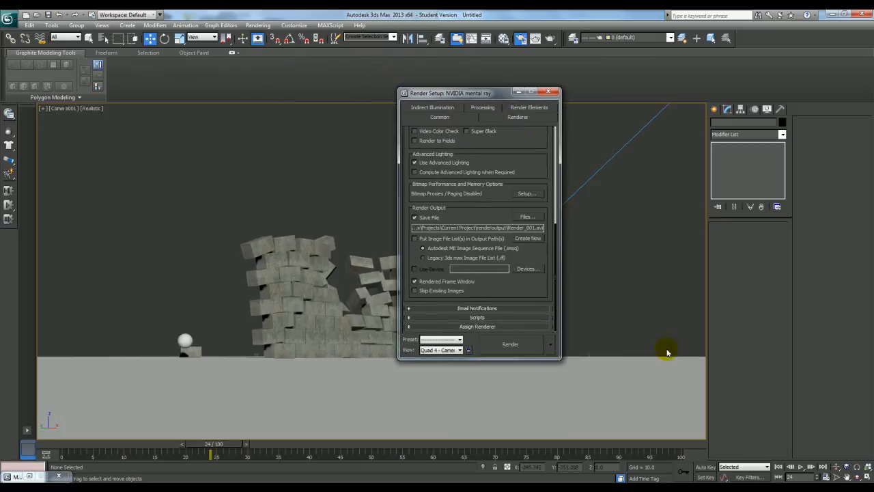
{"action": "left_click", "coordinate": [549, 91]}
Scrub the animation to frame 96 and check the playback settings in the time configuration
{"action": "left_click_drag", "start_coordinate": [205, 449], "coordinate": [645, 453]}
{"action": "key", "text": "w"}
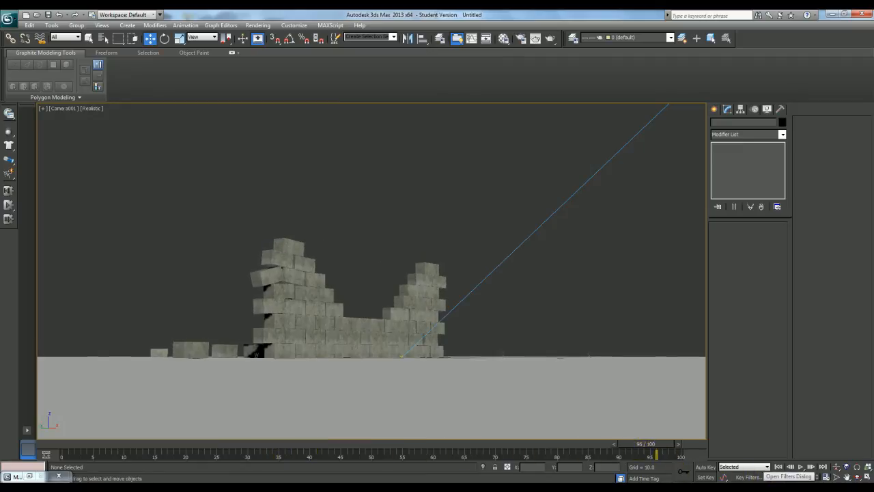
{"action": "left_click", "coordinate": [826, 478]}
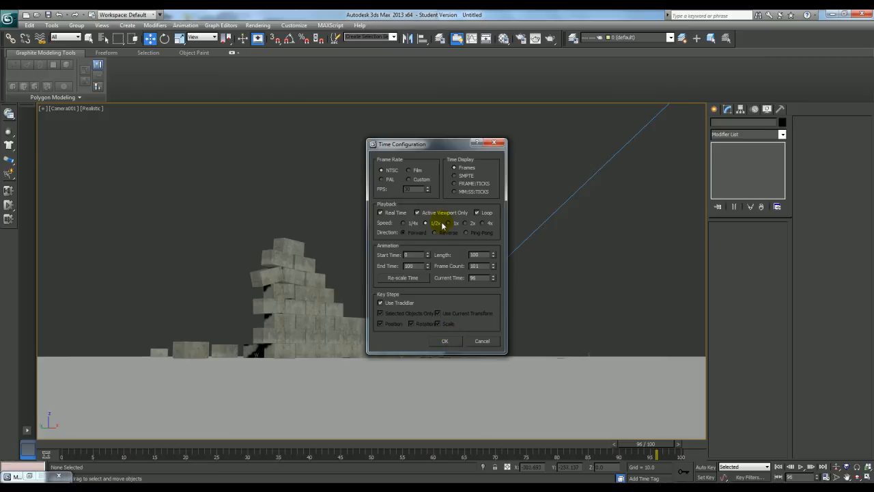
{"action": "left_click", "coordinate": [447, 340]}
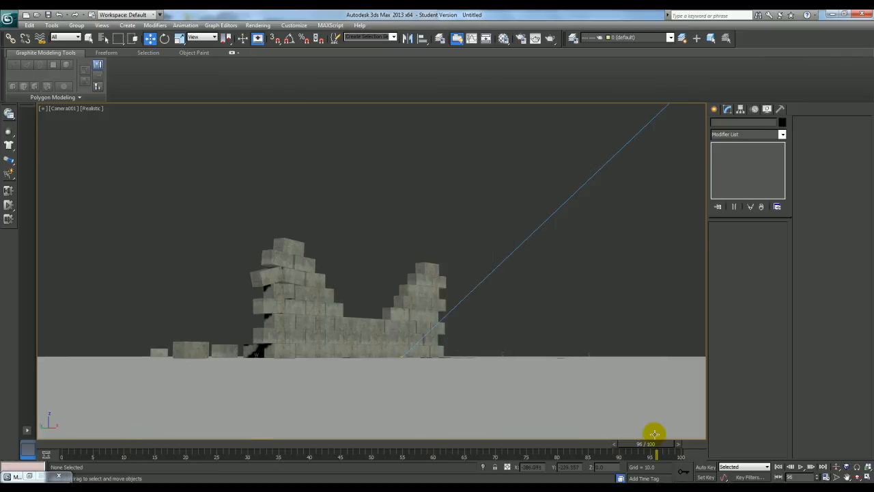
Return to frame 0 and play the wall-smashing animation in the camera view, stopping at frame 24
{"action": "left_click_drag", "start_coordinate": [646, 449], "coordinate": [43, 448]}
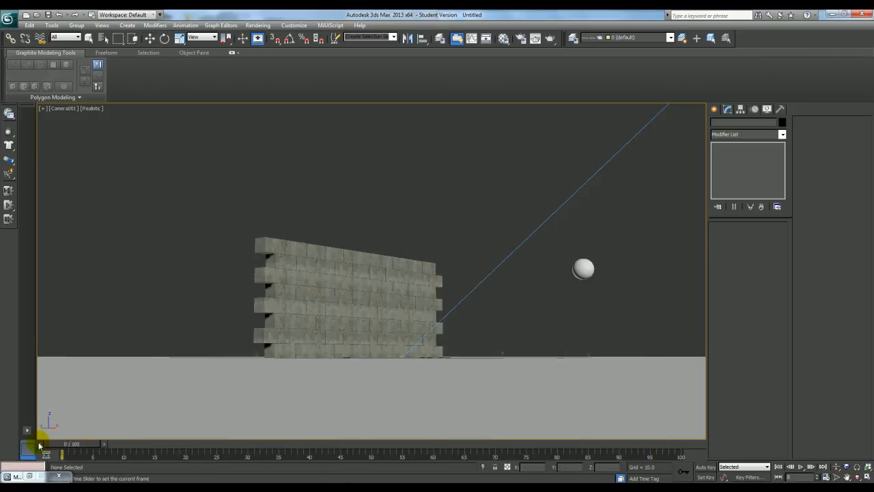
{"action": "left_click", "coordinate": [802, 467]}
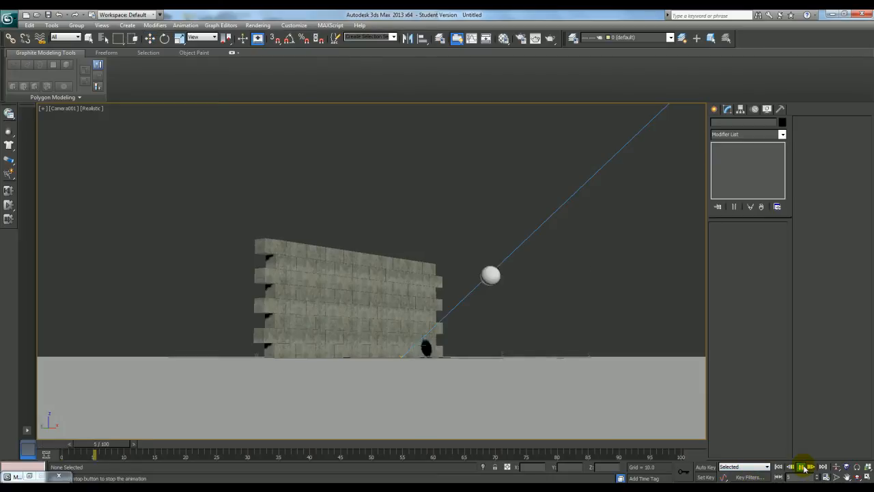
{"action": "left_click", "coordinate": [802, 467]}
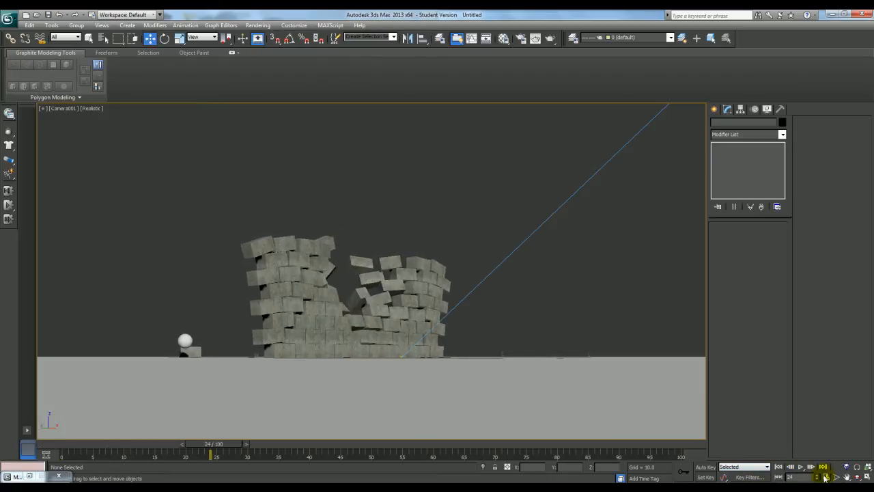
{"action": "left_click", "coordinate": [826, 477]}
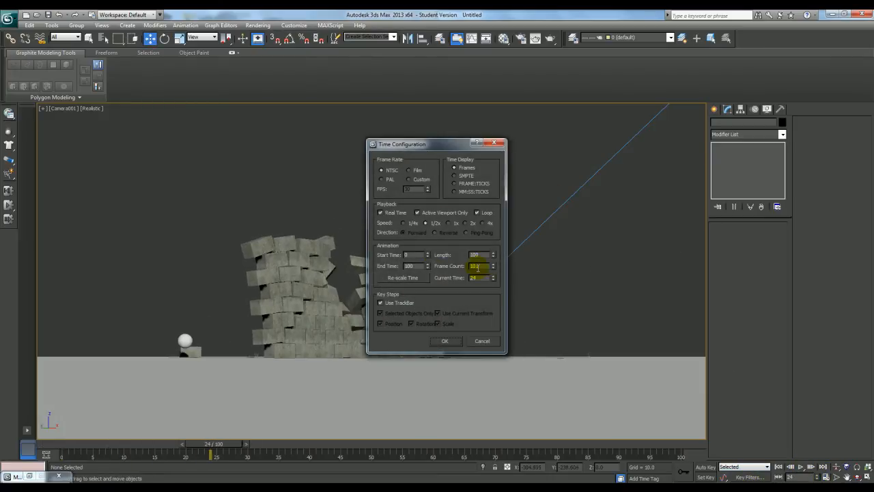
{"action": "type", "text": "200"}
{"action": "key", "text": "Return"}
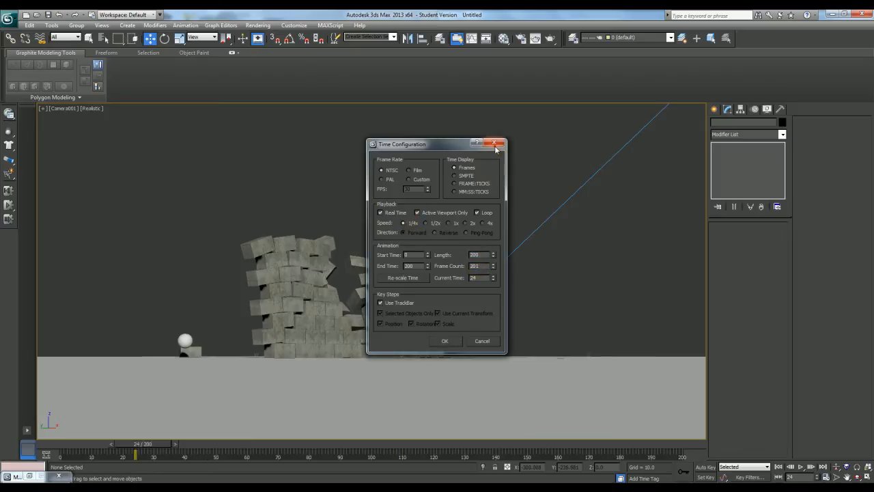
{"action": "left_click", "coordinate": [495, 143]}
Play the animation from frame 0, stop it at frame 27, and render that frame from the Camera001 view
{"action": "left_click_drag", "start_coordinate": [209, 445], "coordinate": [63, 446]}
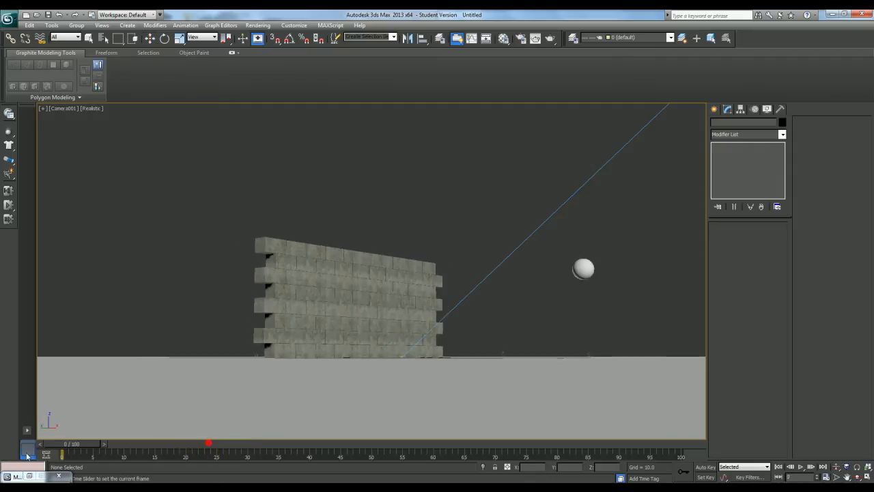
{"action": "left_click", "coordinate": [802, 469]}
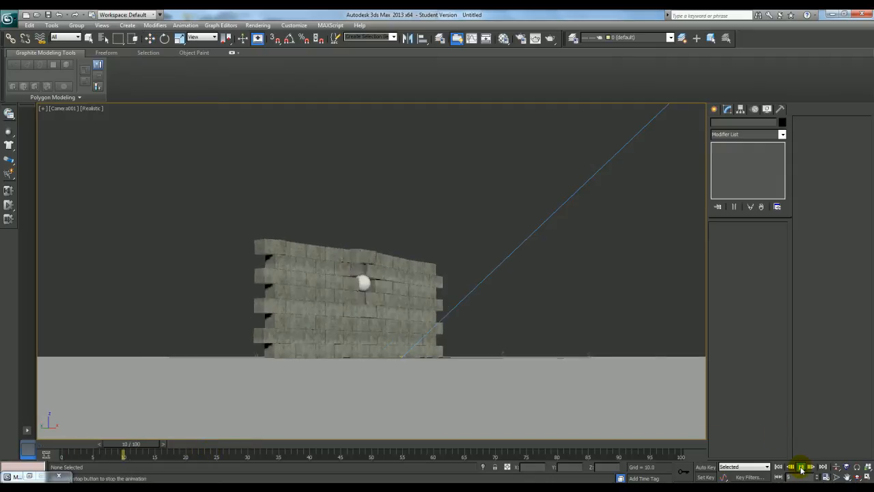
{"action": "left_click", "coordinate": [802, 467]}
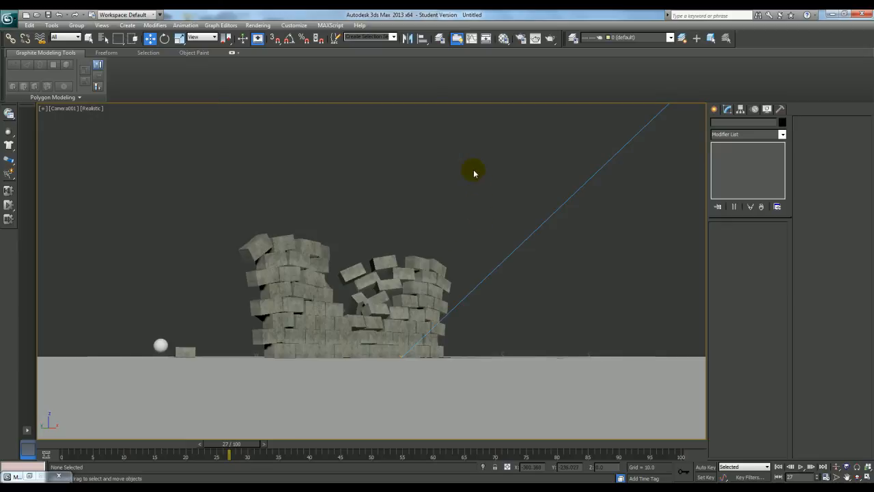
{"action": "left_click", "coordinate": [551, 39]}
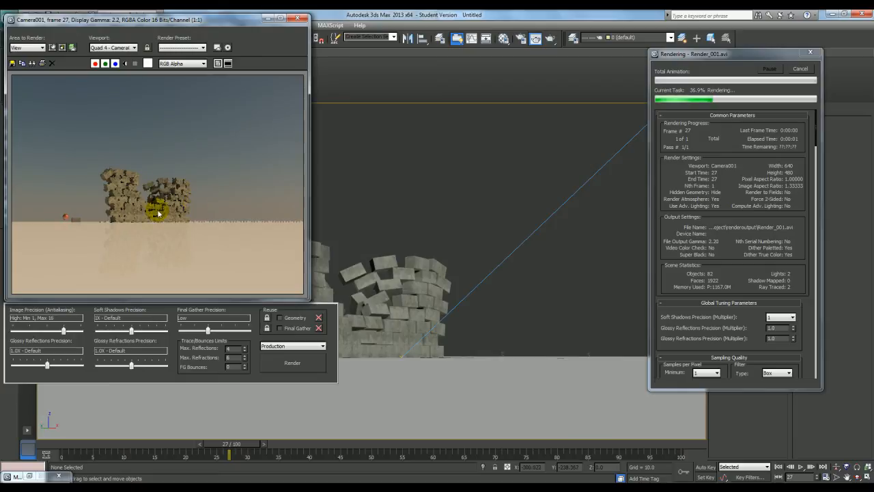
{"action": "scroll", "coordinate": [152, 206], "scroll_direction": "up", "scroll_amount": 1}
{"action": "scroll", "coordinate": [152, 207], "scroll_direction": "down", "scroll_amount": 1}
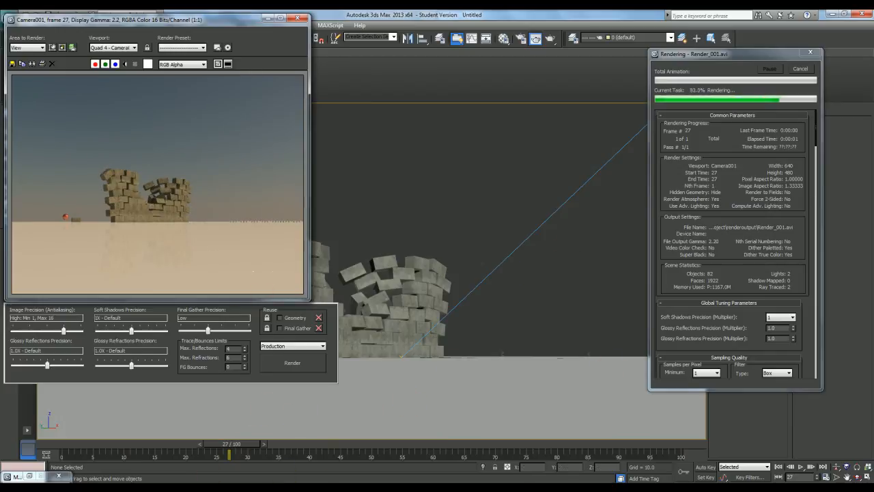
{"action": "left_click", "coordinate": [181, 480]}
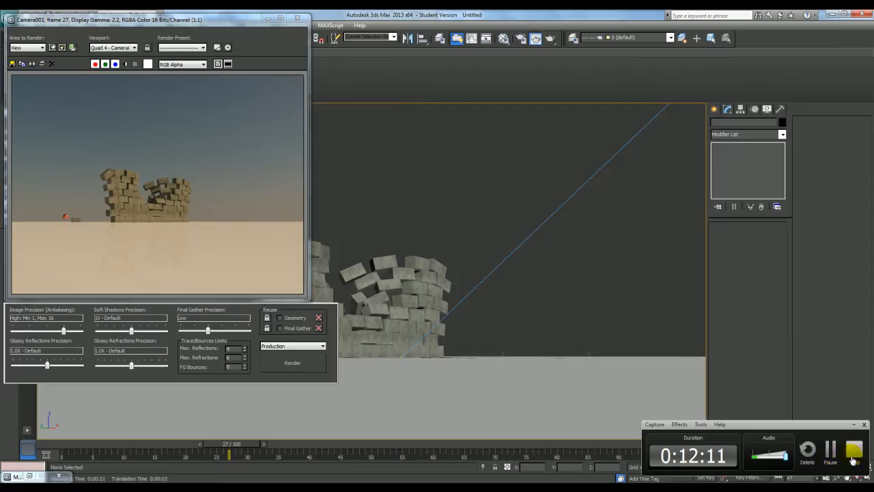